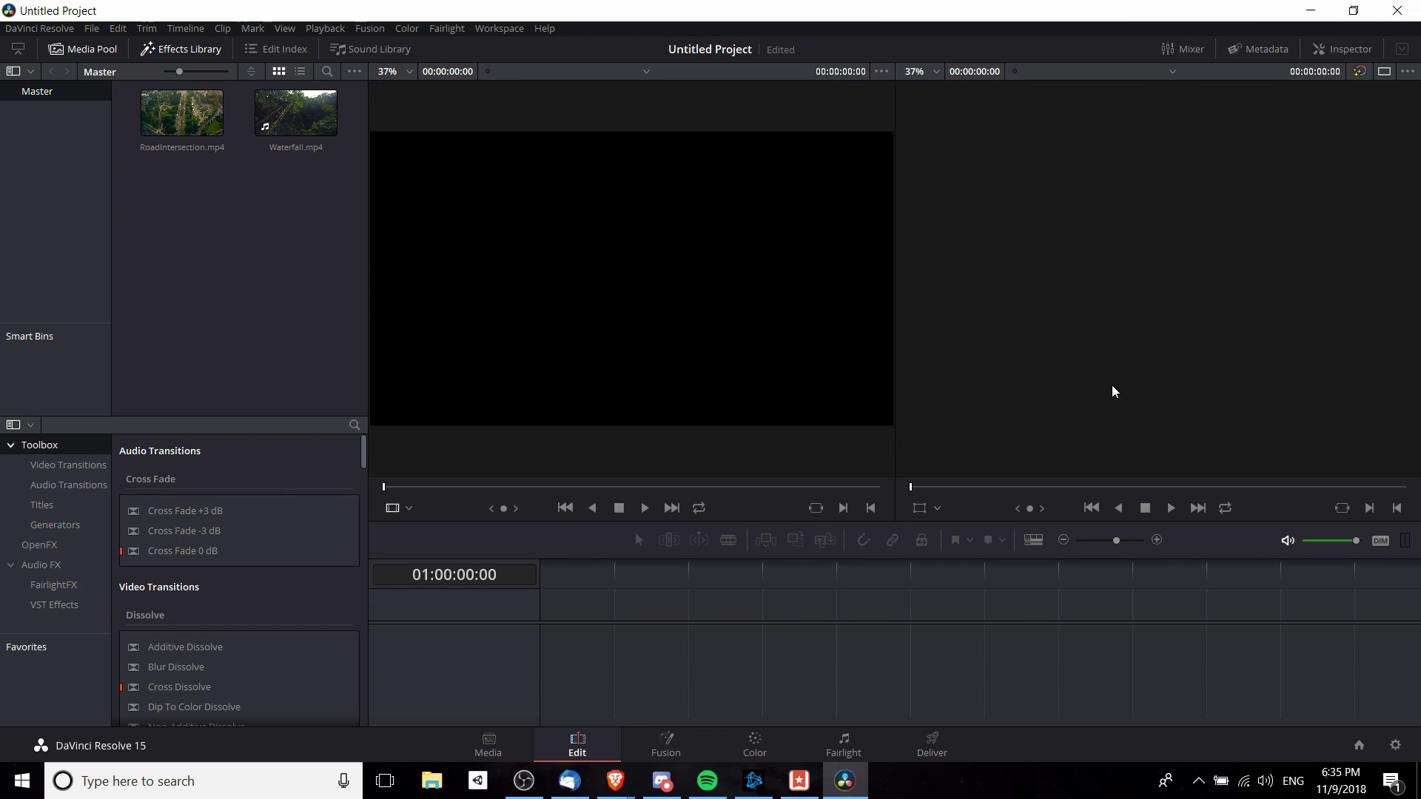
Enlarge the timeline area and drop Waterfall.mp4 onto a new Timeline 1.
left_click_drag(740, 524, 740, 437)
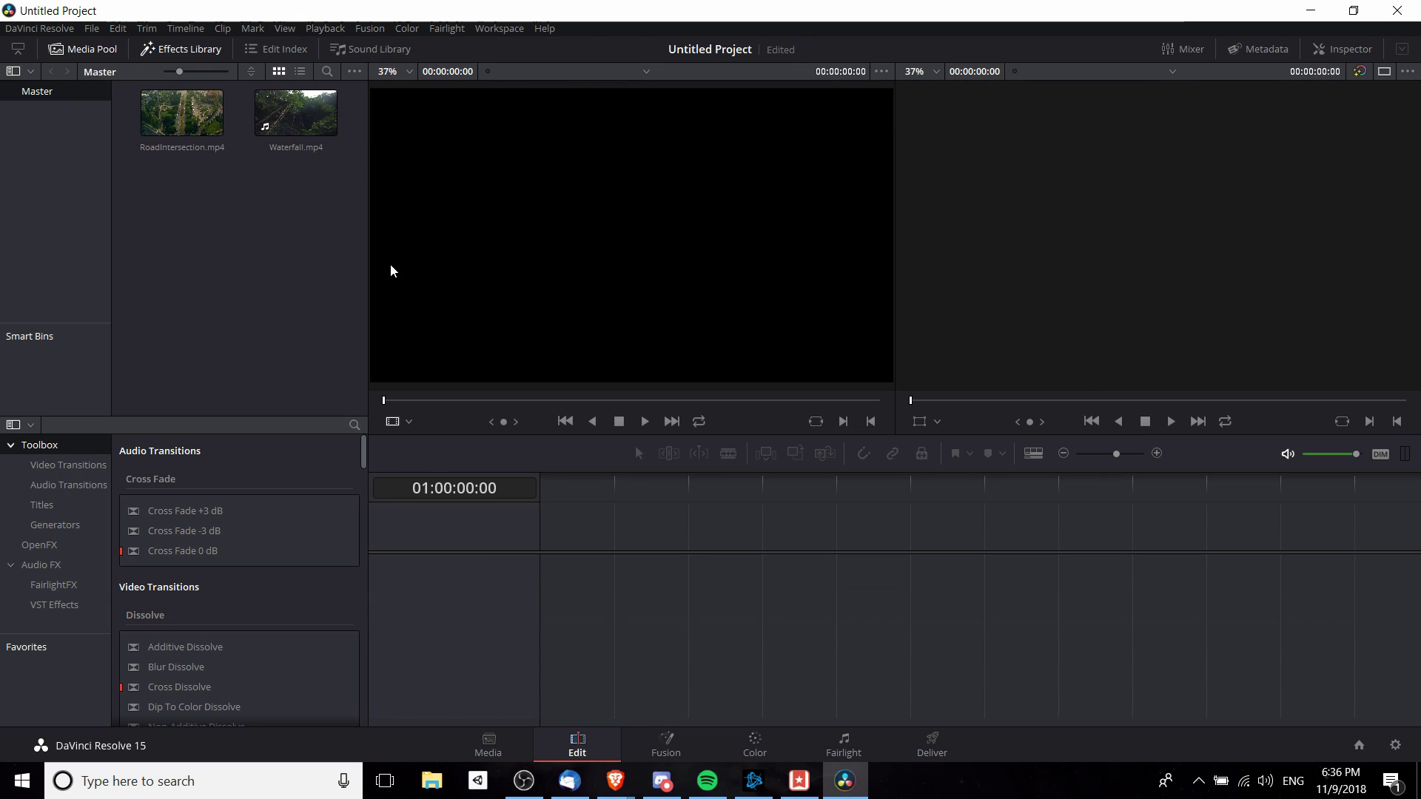
left_click(296, 114)
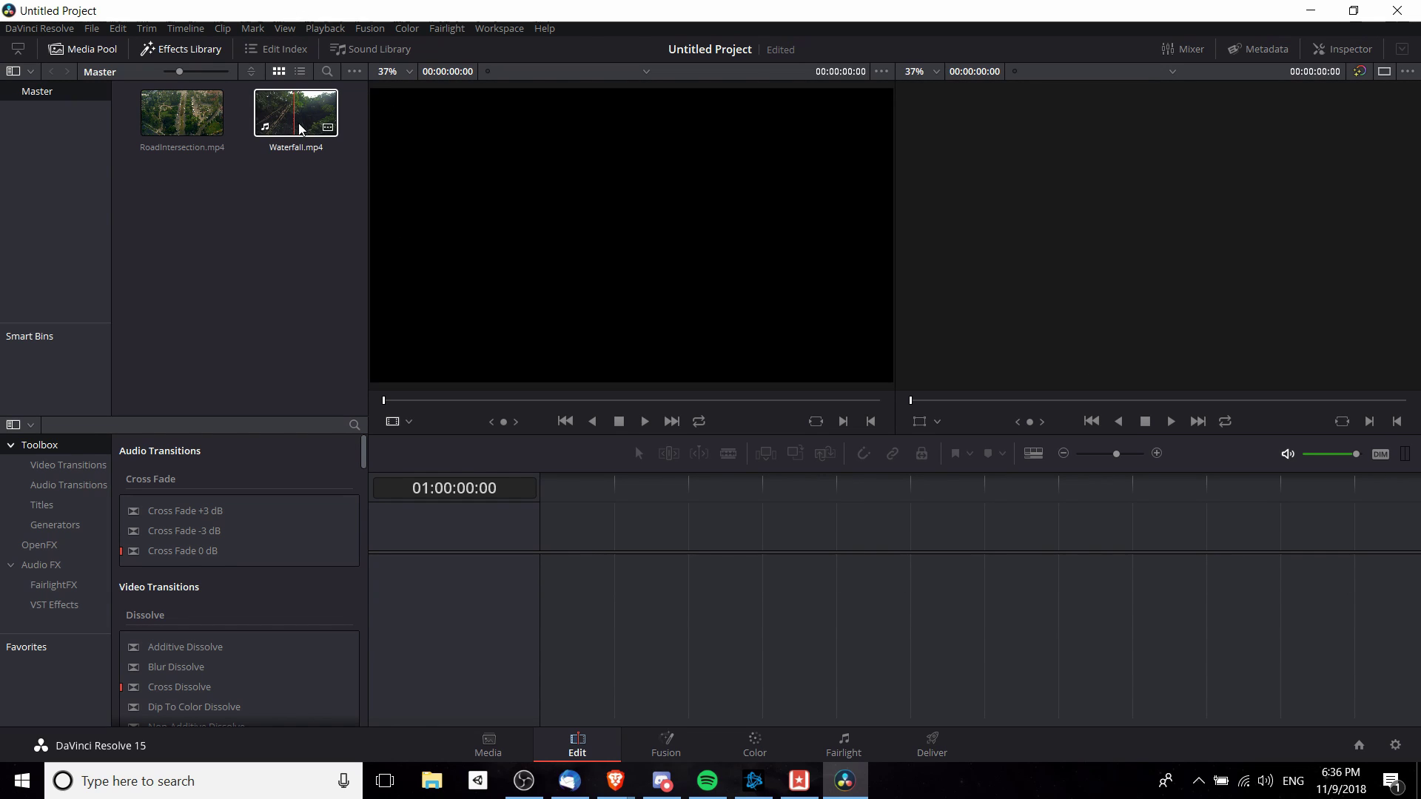
left_click_drag(298, 118, 539, 546)
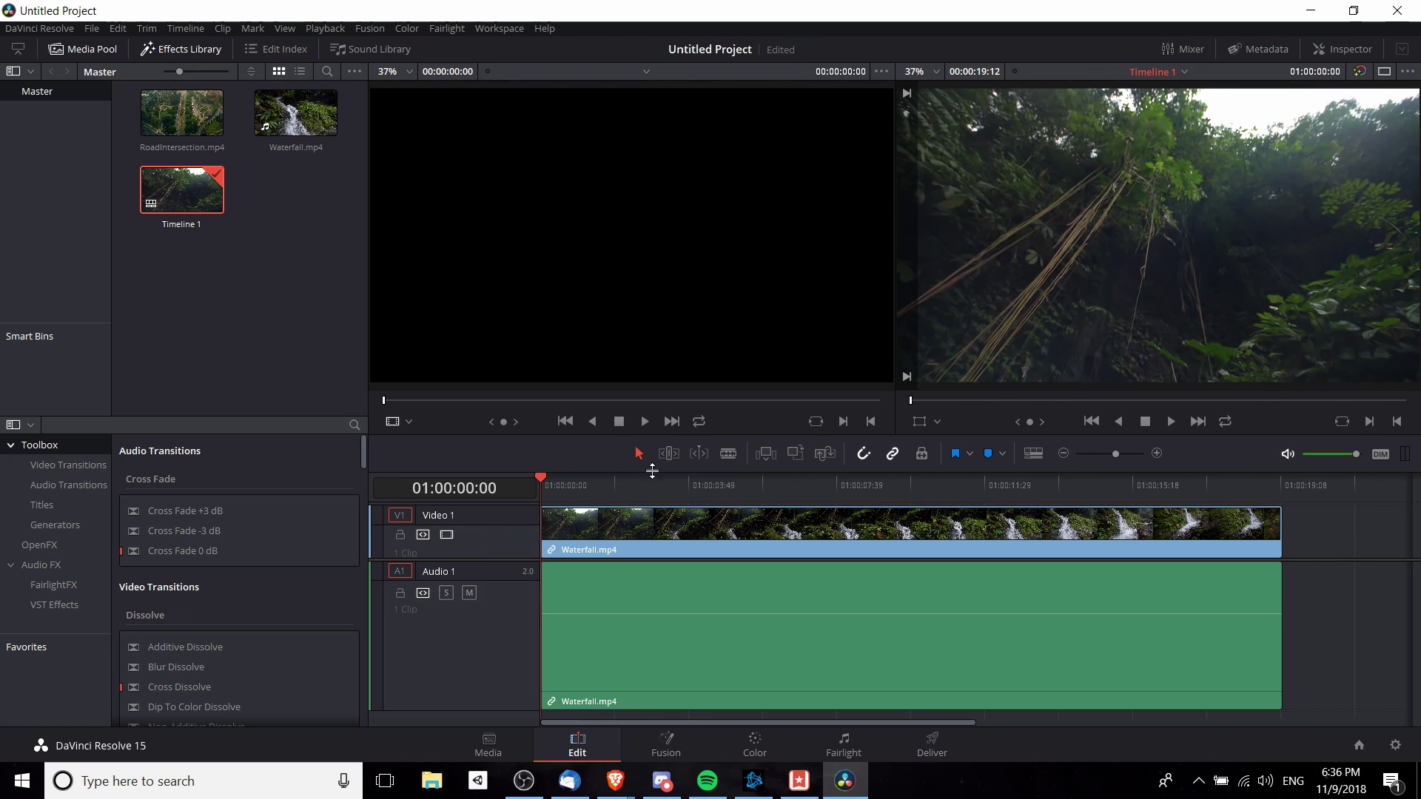
left_click(1184, 71)
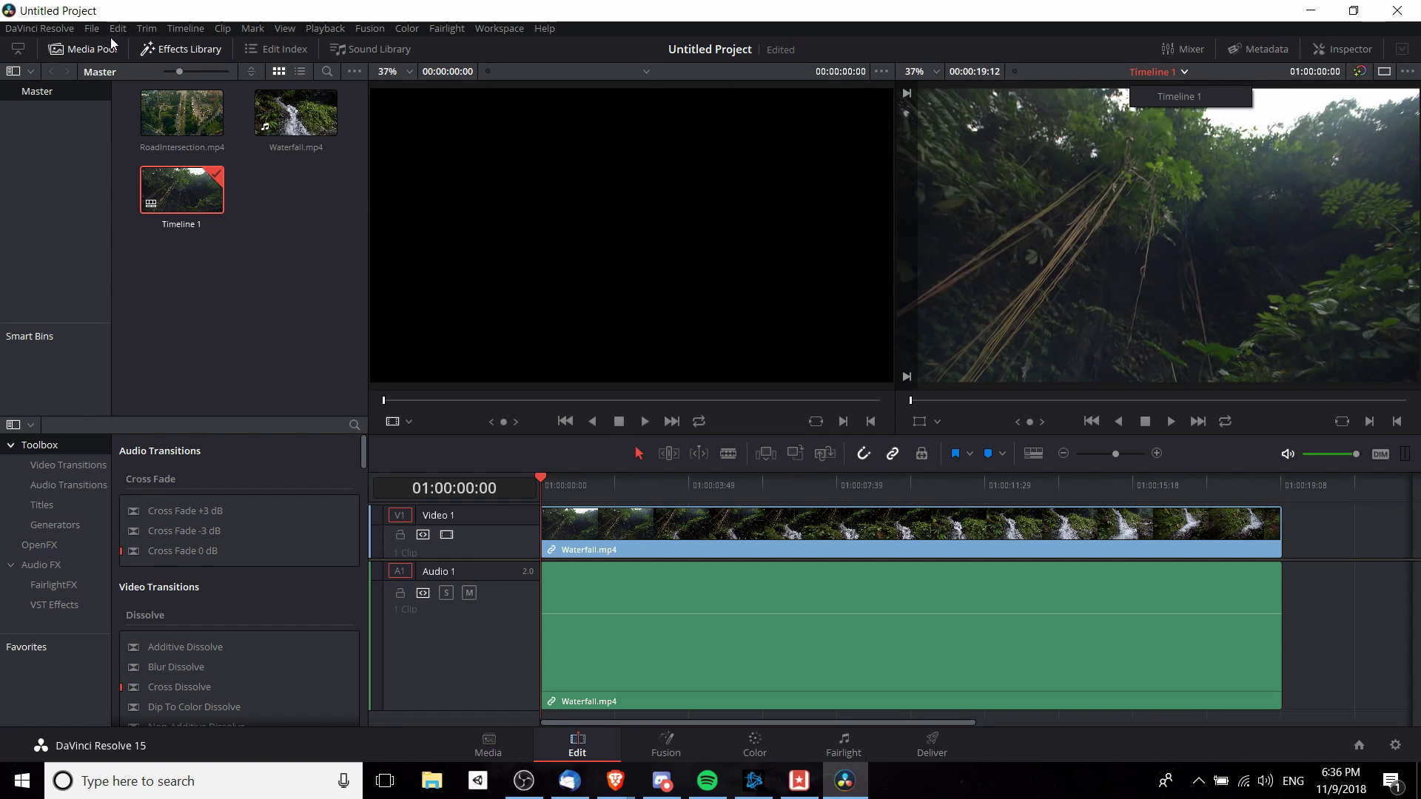
Create a new empty timeline named '2nd Project' from the File menu.
left_click(91, 30)
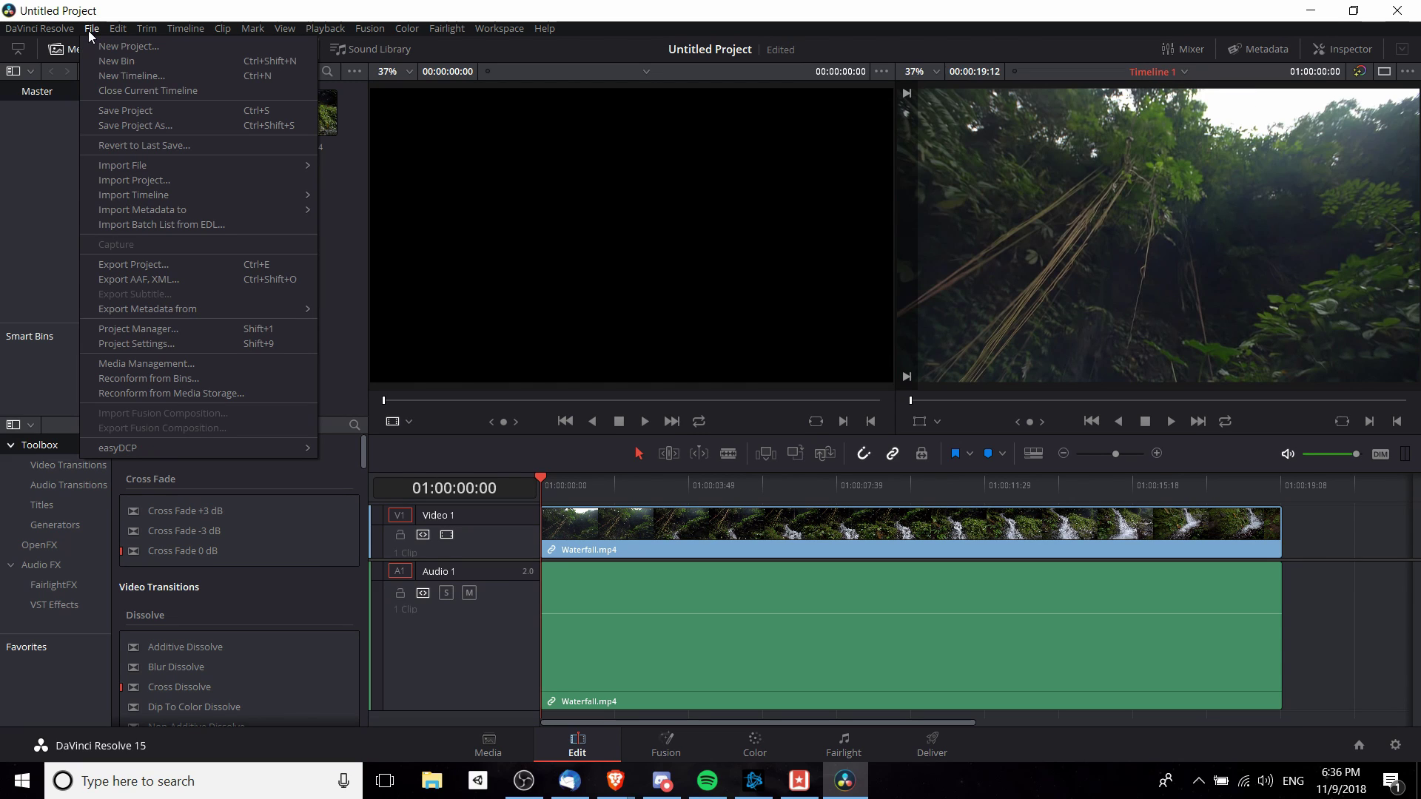
left_click(95, 74)
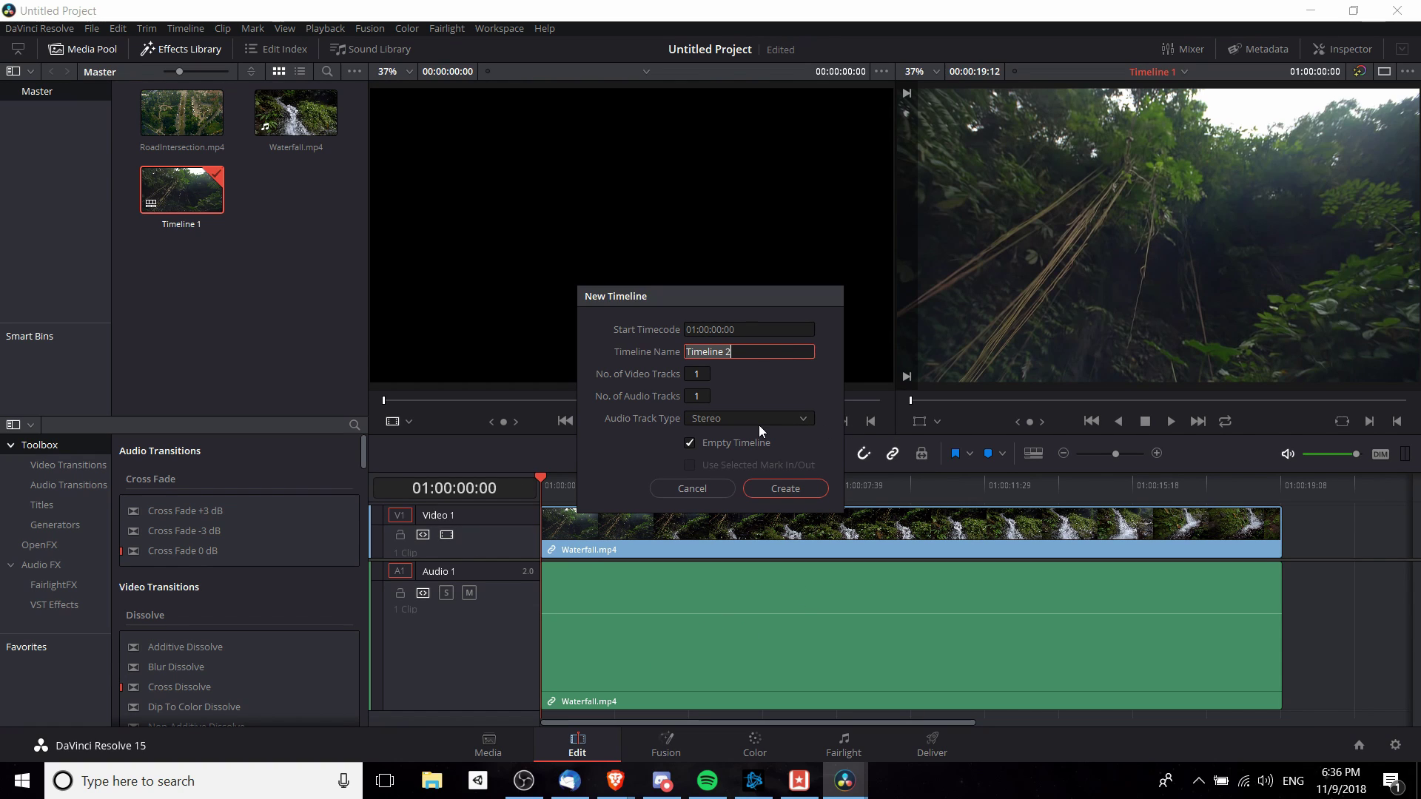
type("2nd Project")
left_click(785, 489)
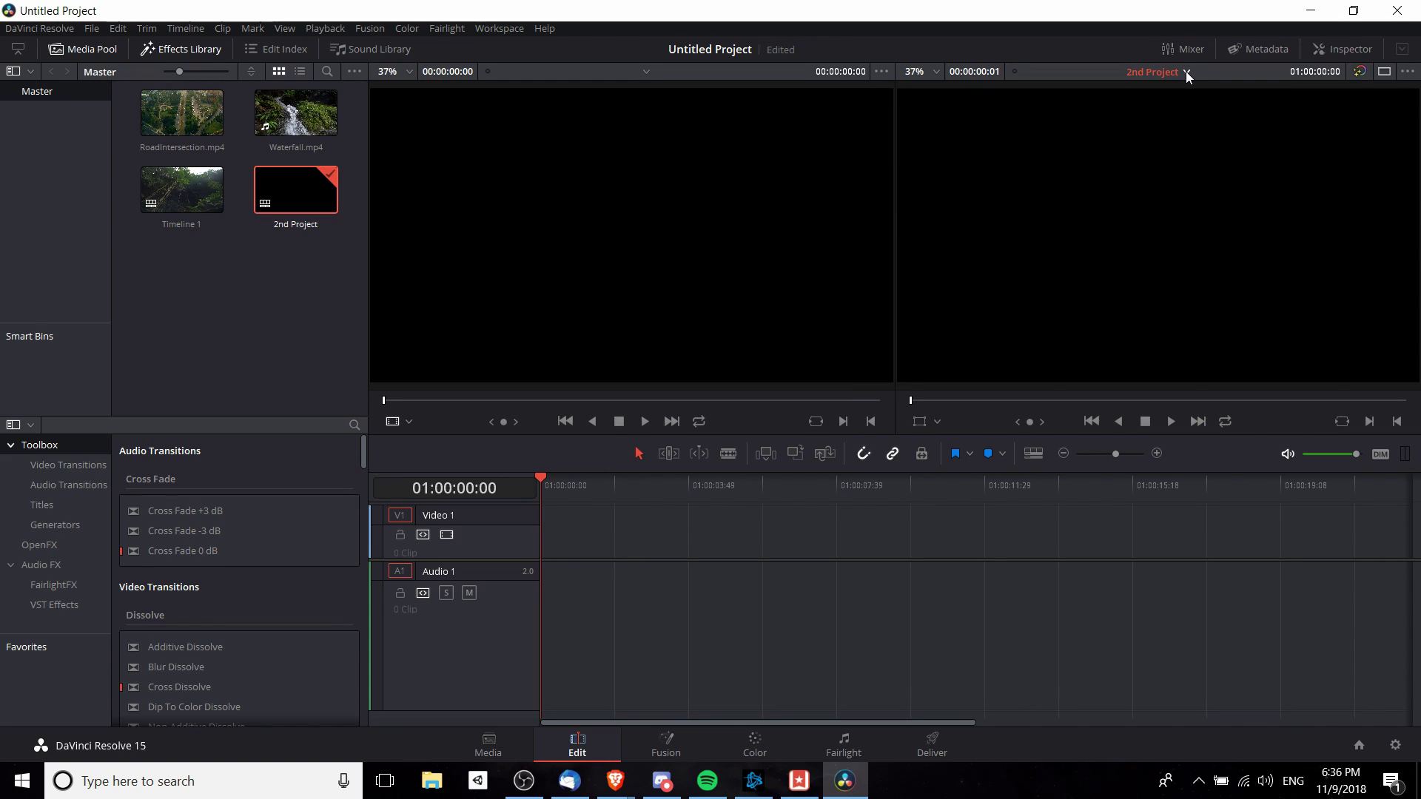
Toggle between 2nd Project and Timeline 1 in the timeline dropdown, ending on Timeline 1.
left_click(1187, 73)
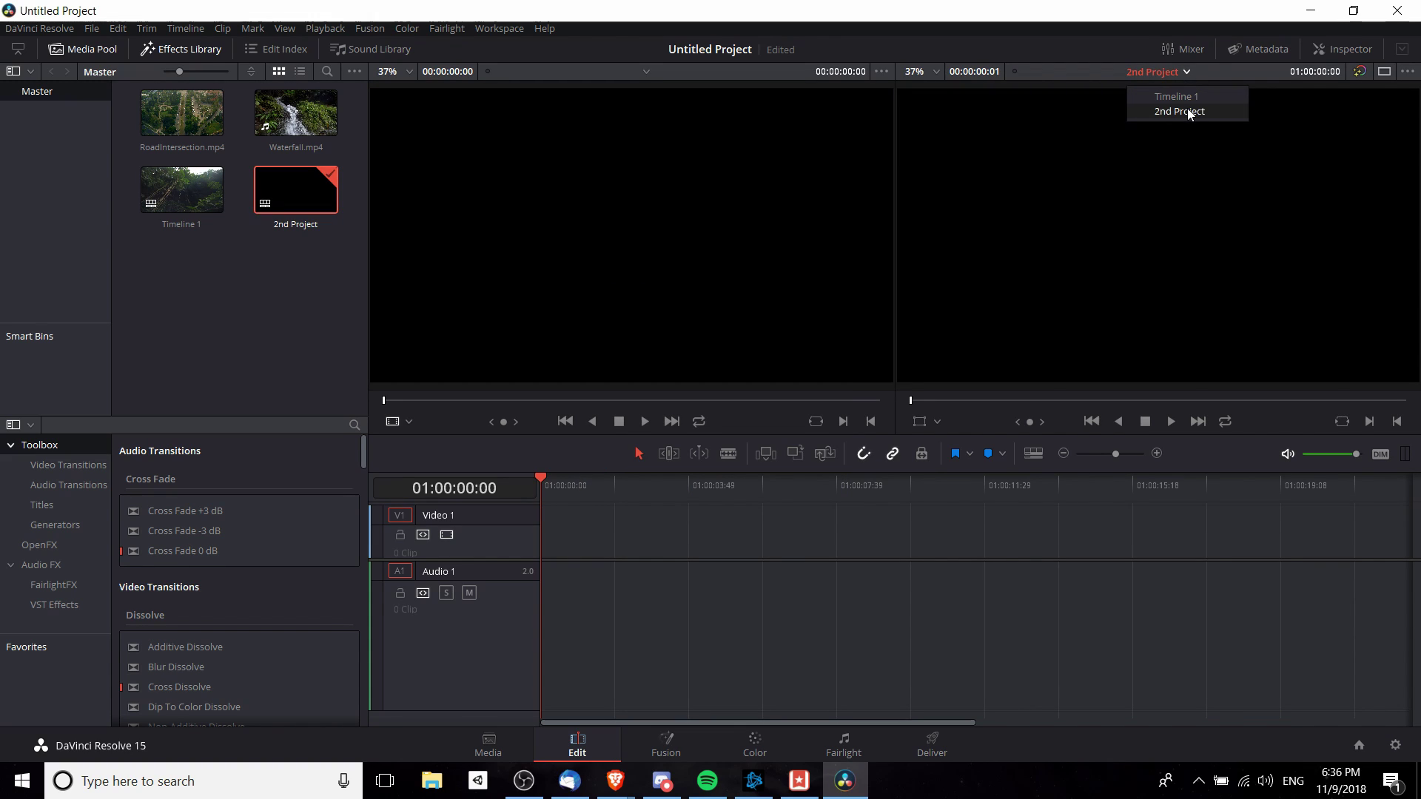
left_click(1186, 73)
left_click(1187, 73)
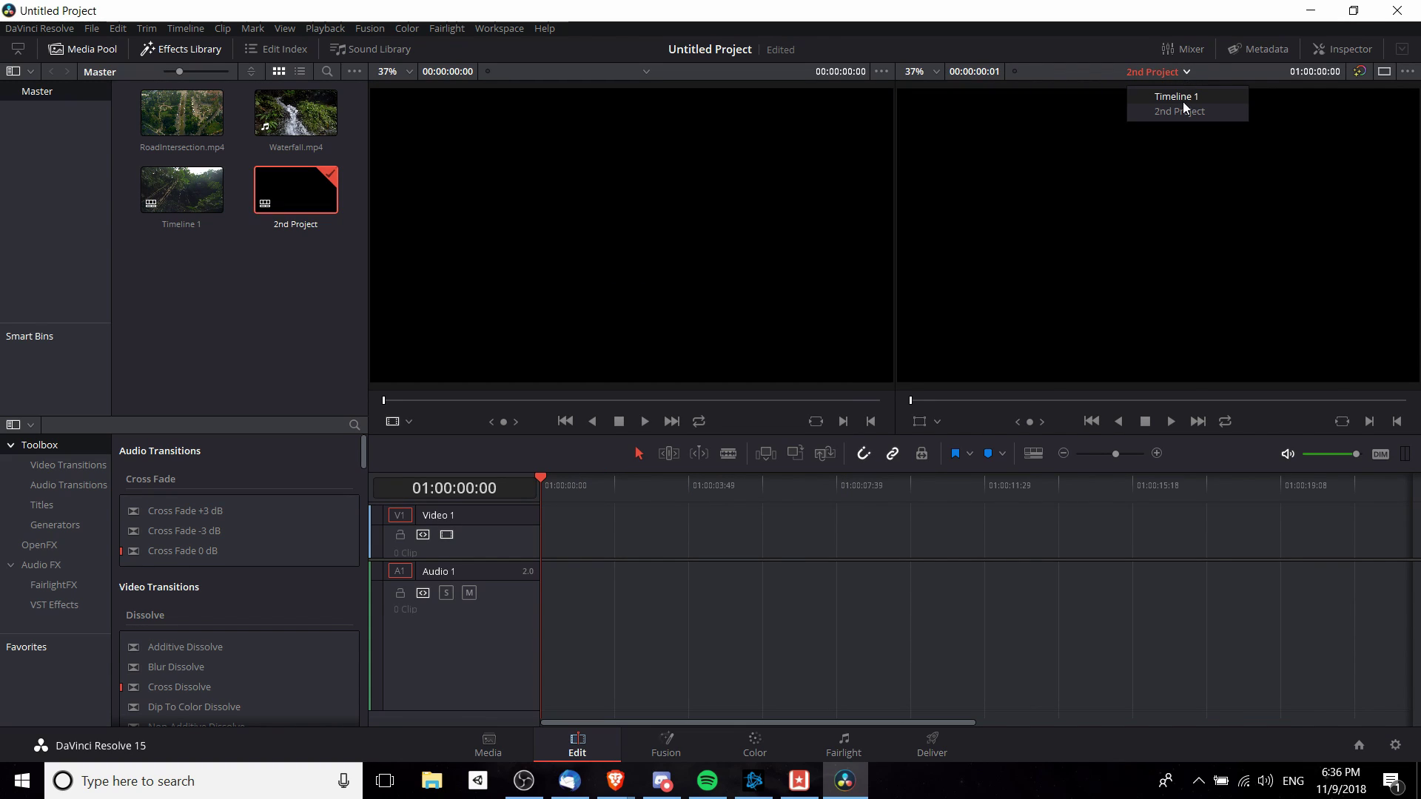
left_click(1182, 102)
left_click(1183, 74)
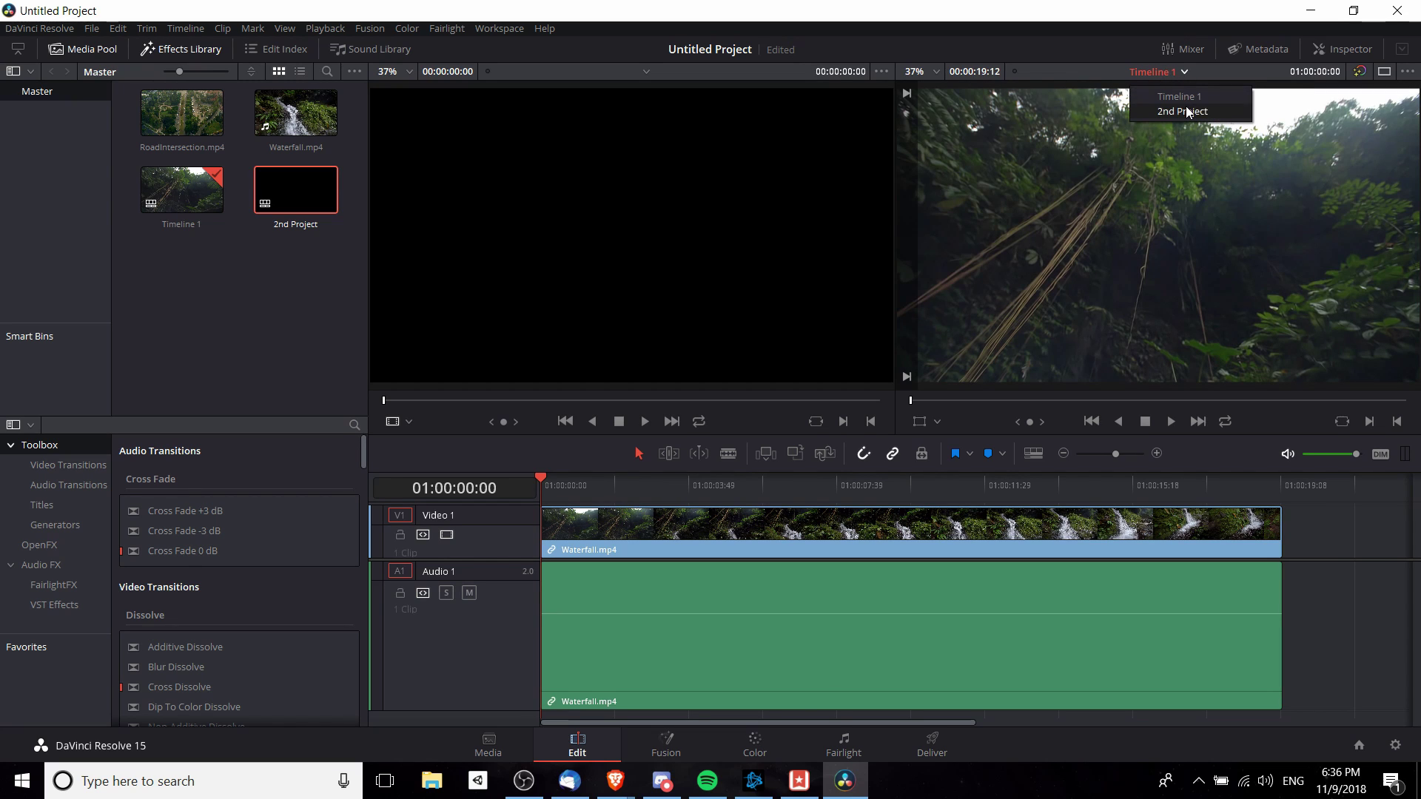
left_click(1187, 108)
left_click(1187, 71)
left_click(1186, 98)
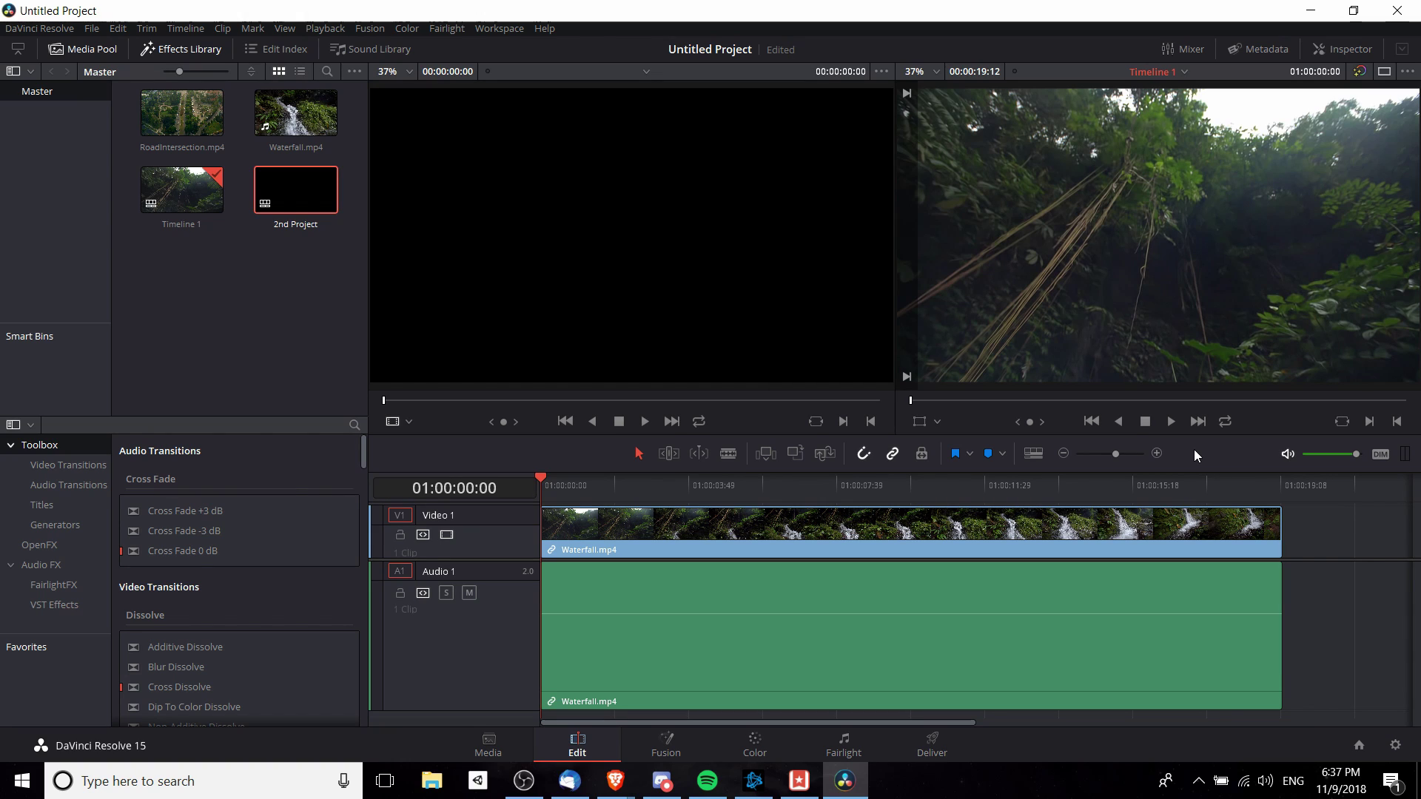
Turn on Stacked Timelines and load 2nd Project in a second tab beside Timeline 1.
left_click(1040, 456)
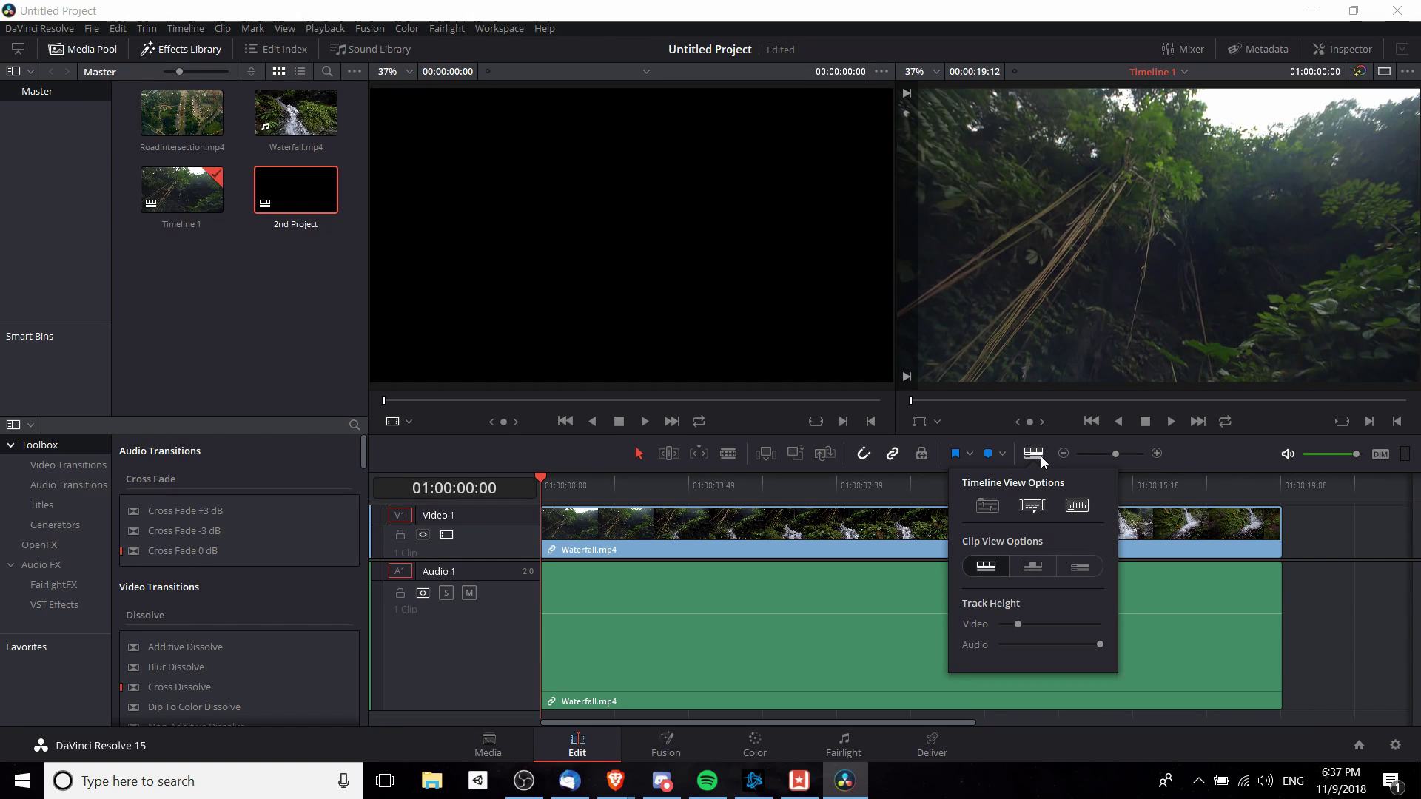
left_click(992, 513)
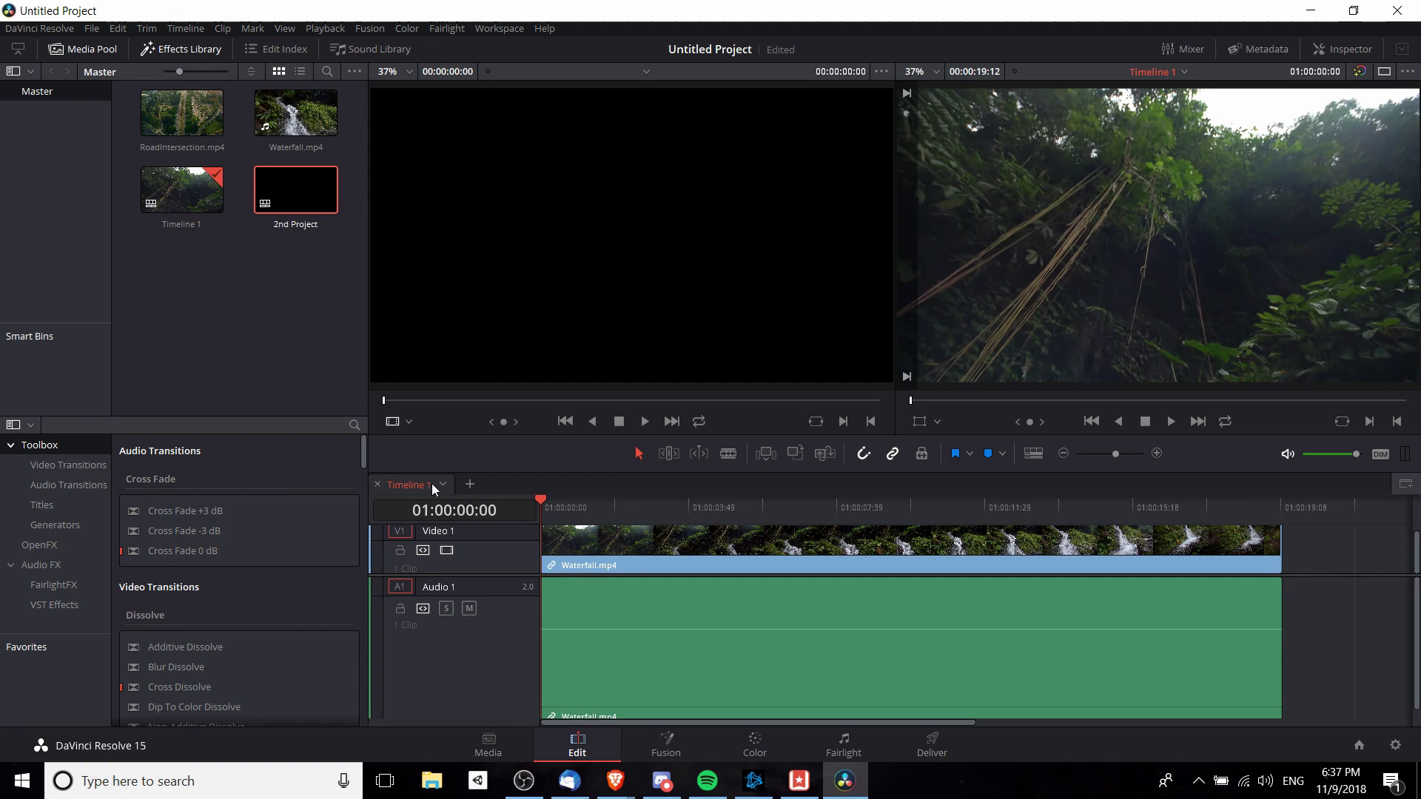
left_click(470, 485)
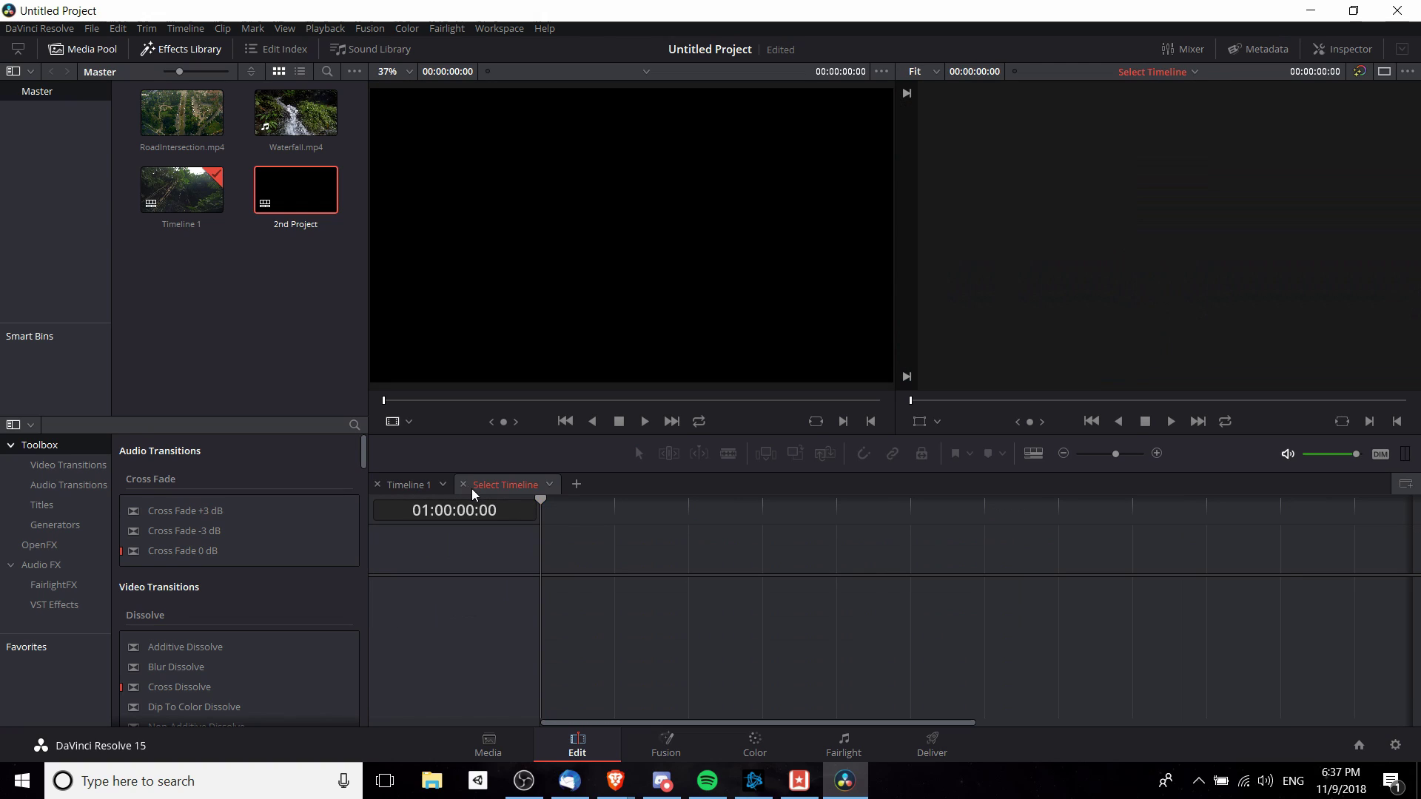
left_click(549, 484)
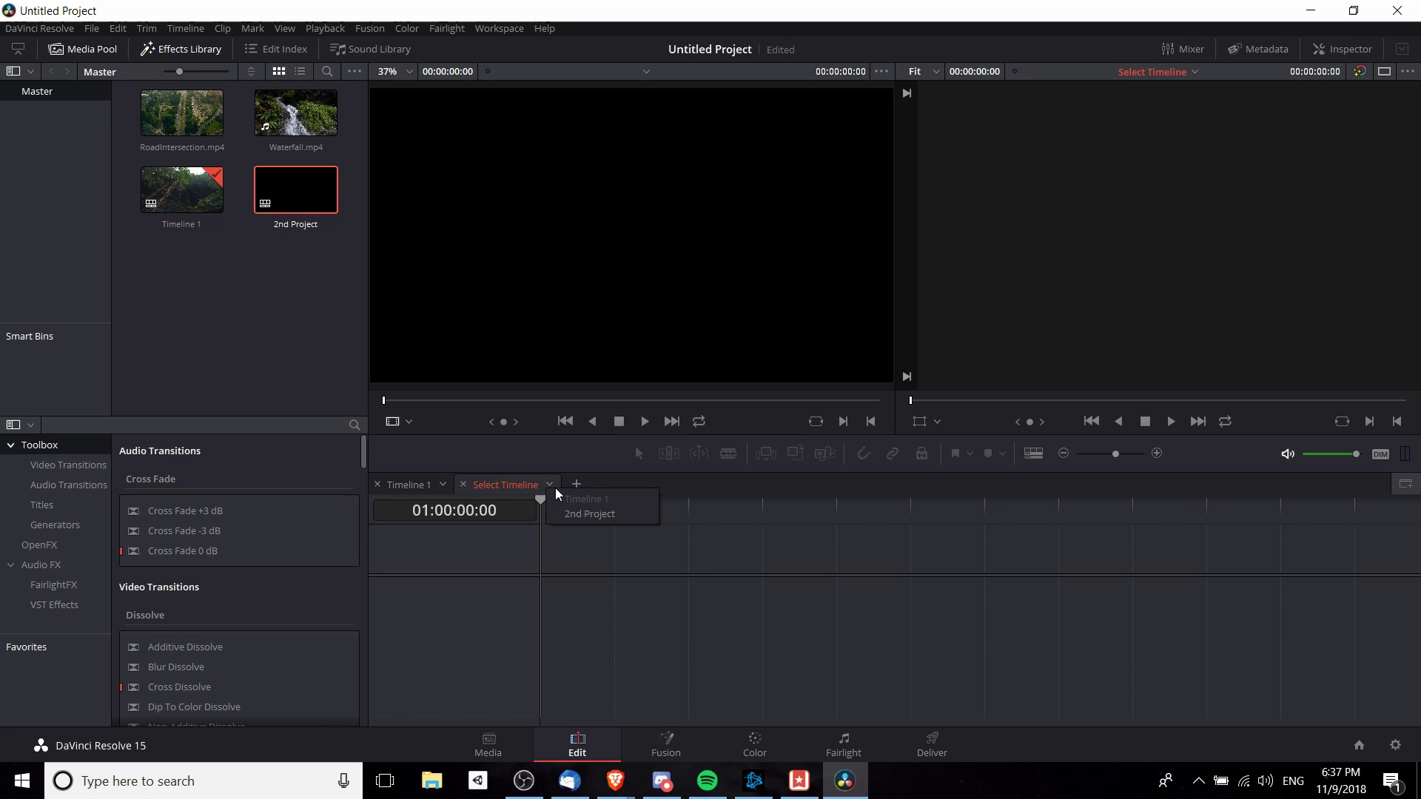
left_click(587, 520)
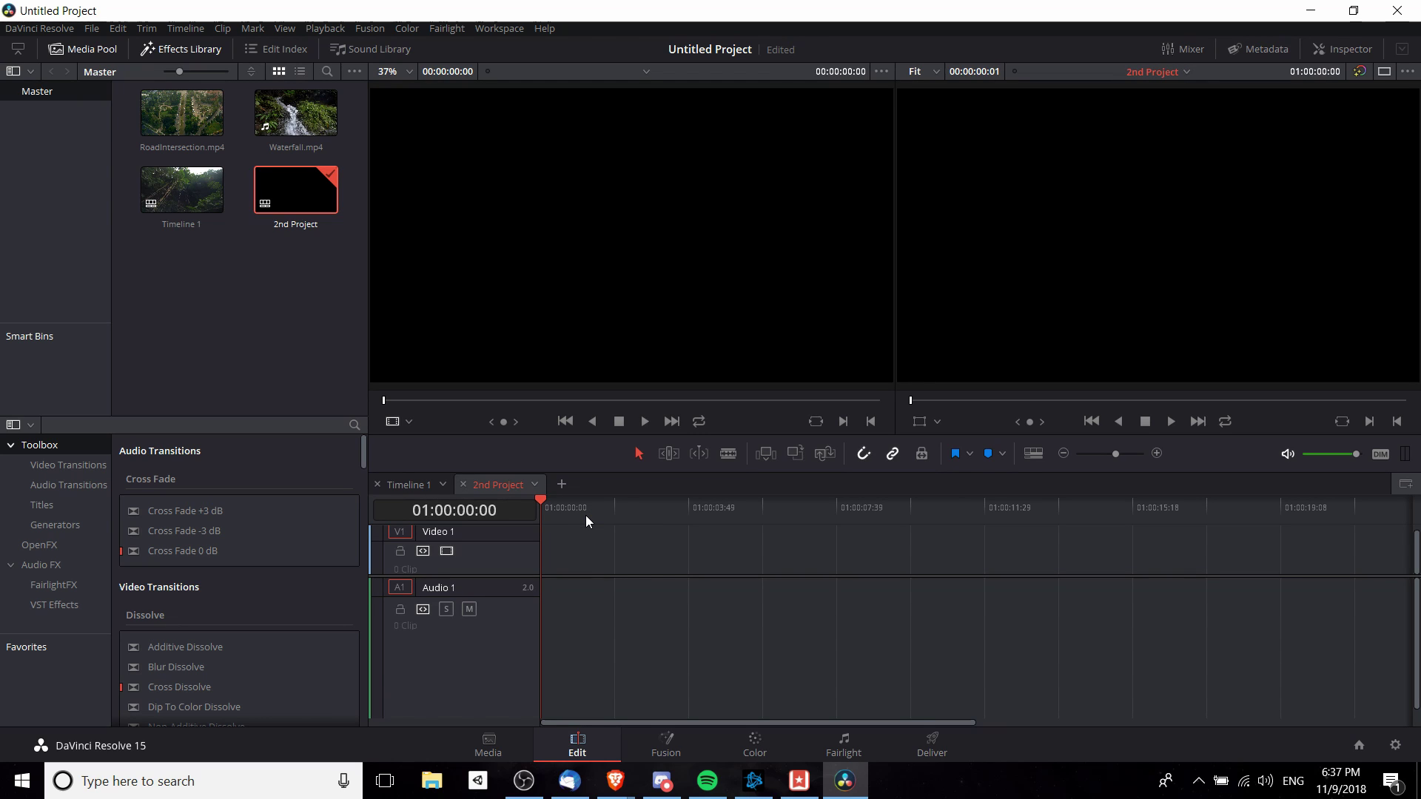
left_click(429, 484)
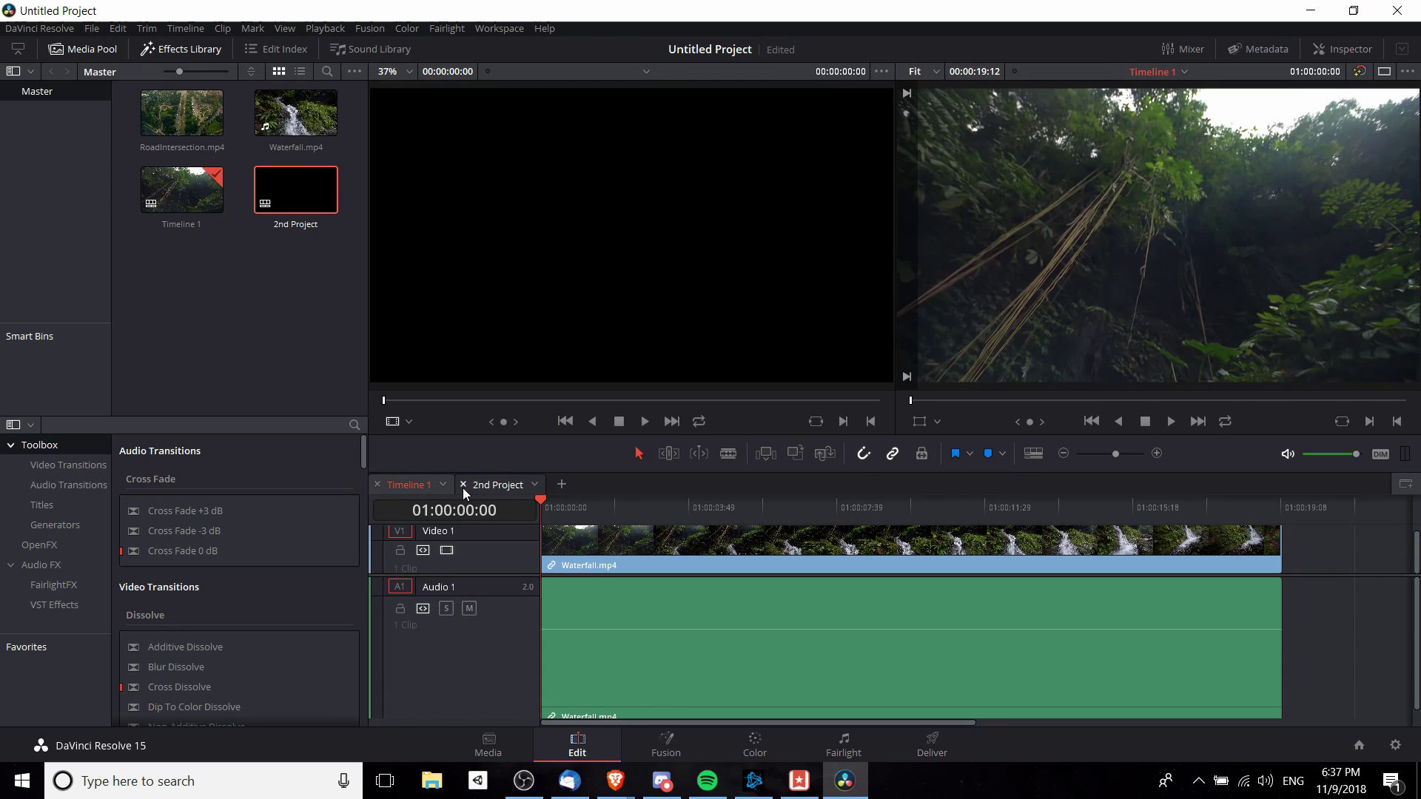
Place RoadIntersection.mp4 on the 2nd Project timeline tab.
left_click(500, 485)
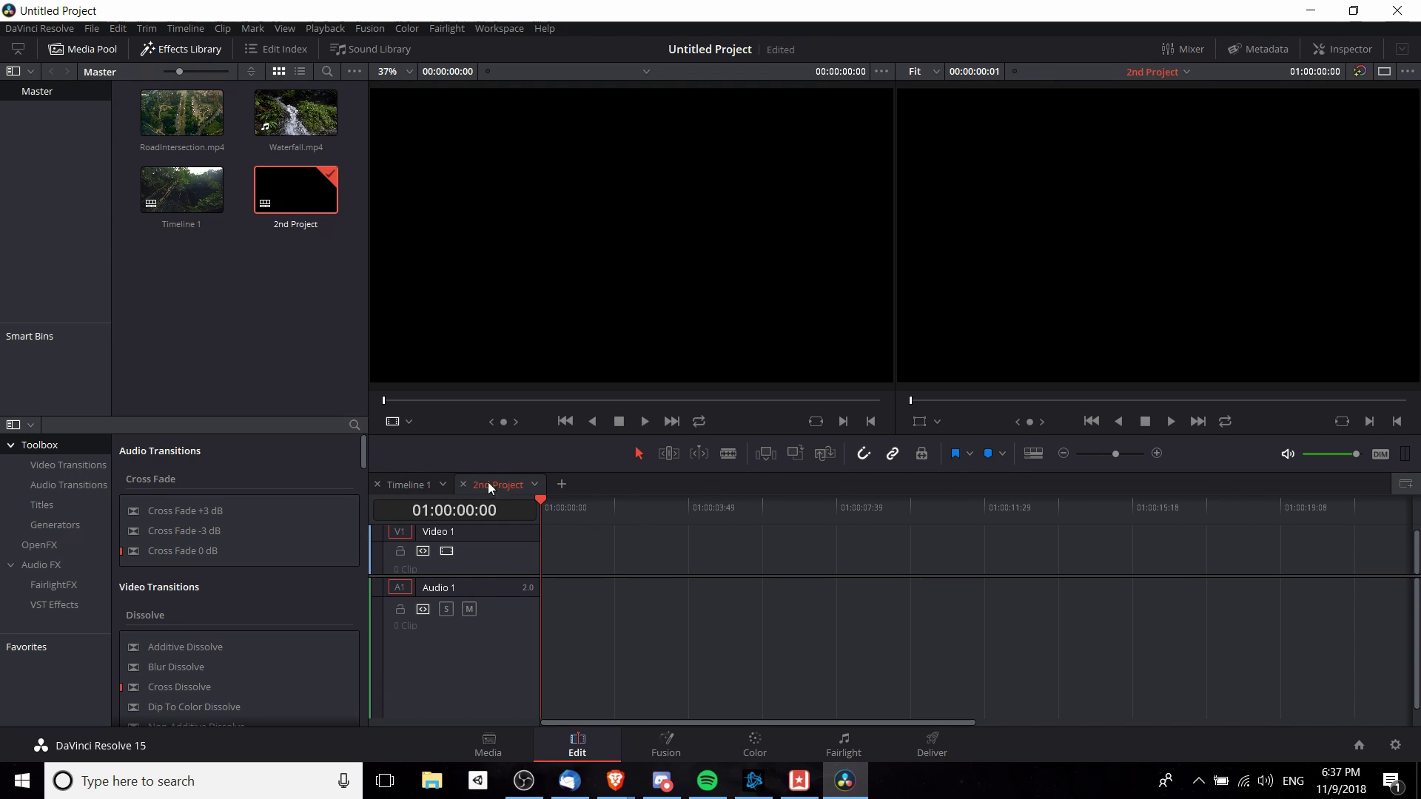
left_click(183, 132)
left_click_drag(183, 131, 545, 569)
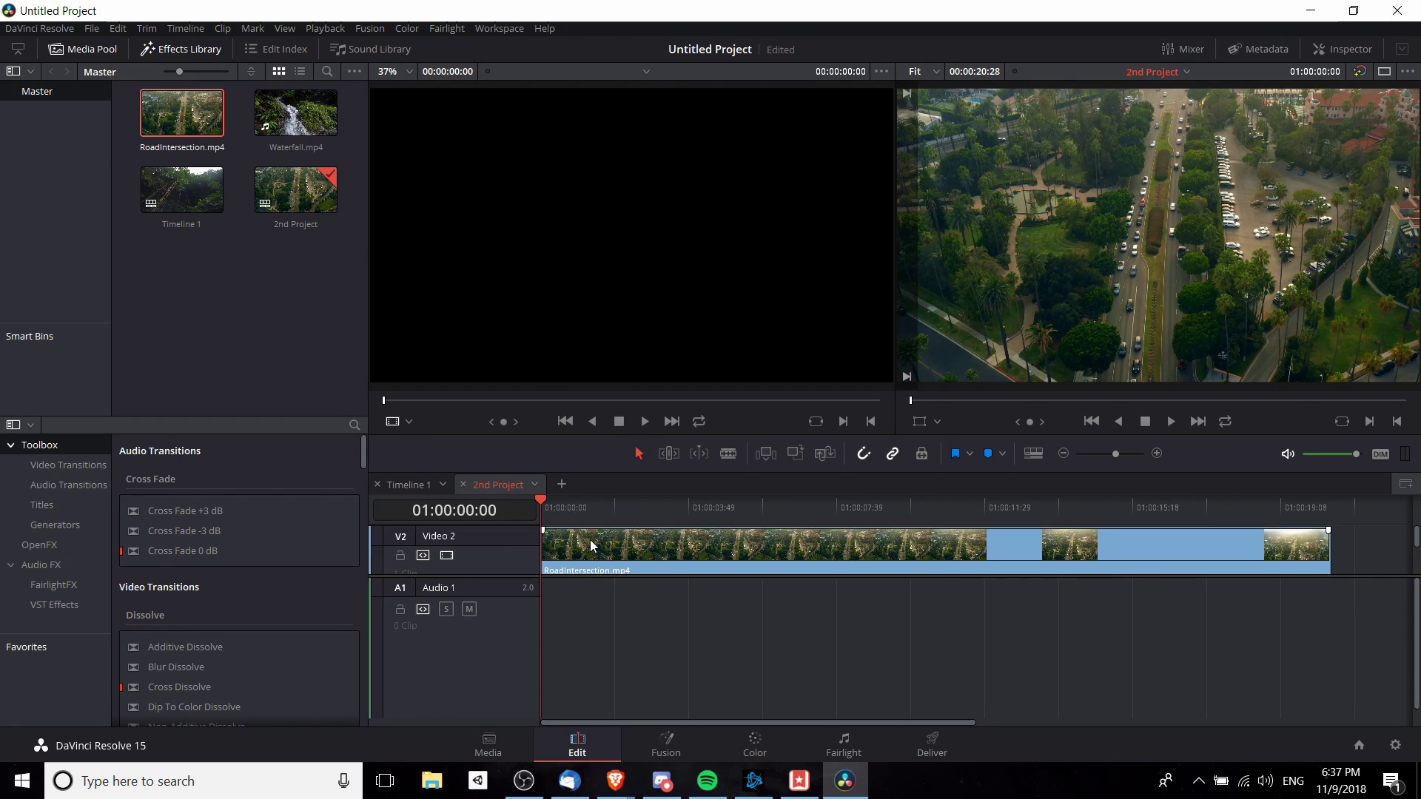
scroll(594, 549, "down", 1)
scroll(516, 611, "up", 1)
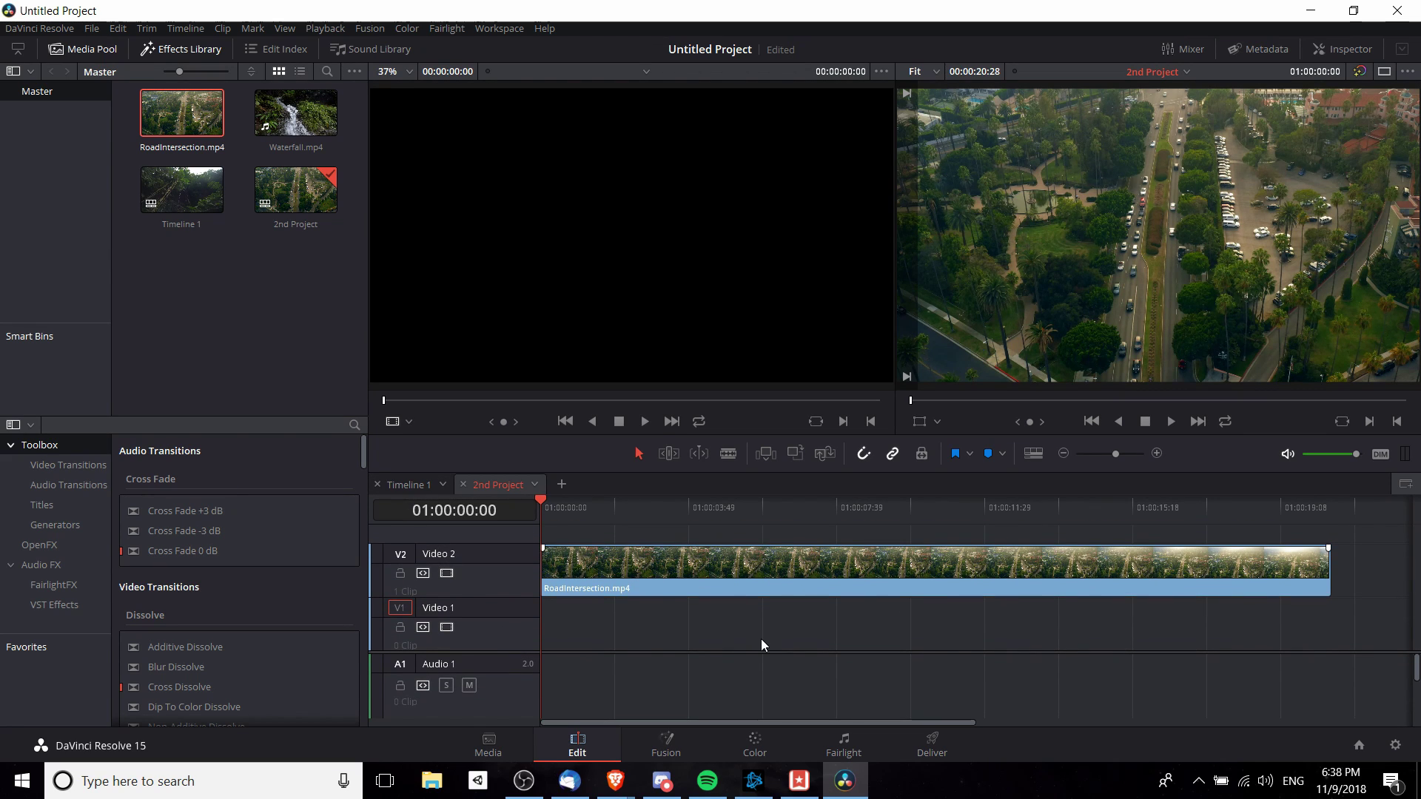
left_click(398, 485)
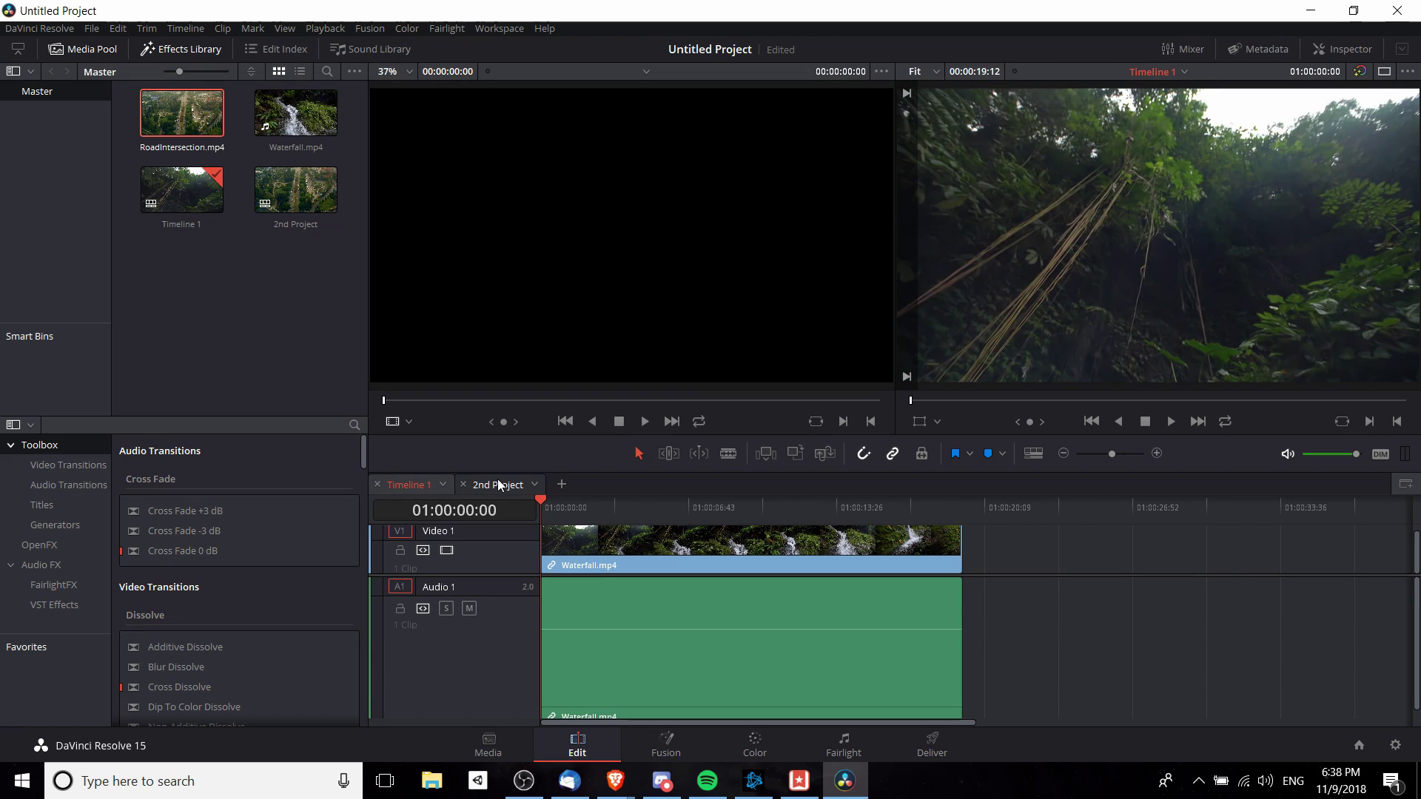
left_click(498, 481)
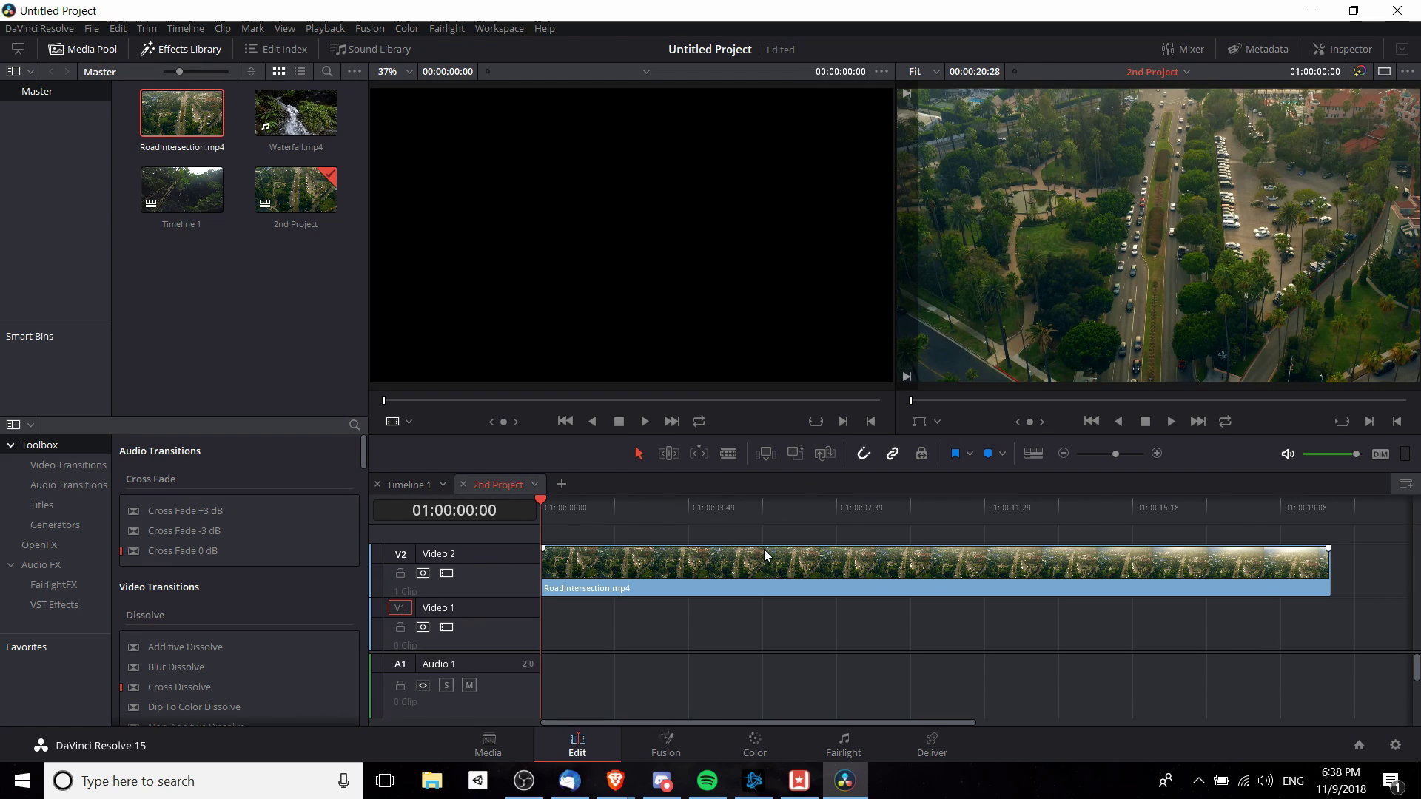
Blade the RoadIntersection clip twice and ripple-delete the middle piece.
key("b")
left_click(802, 588)
left_click(977, 560)
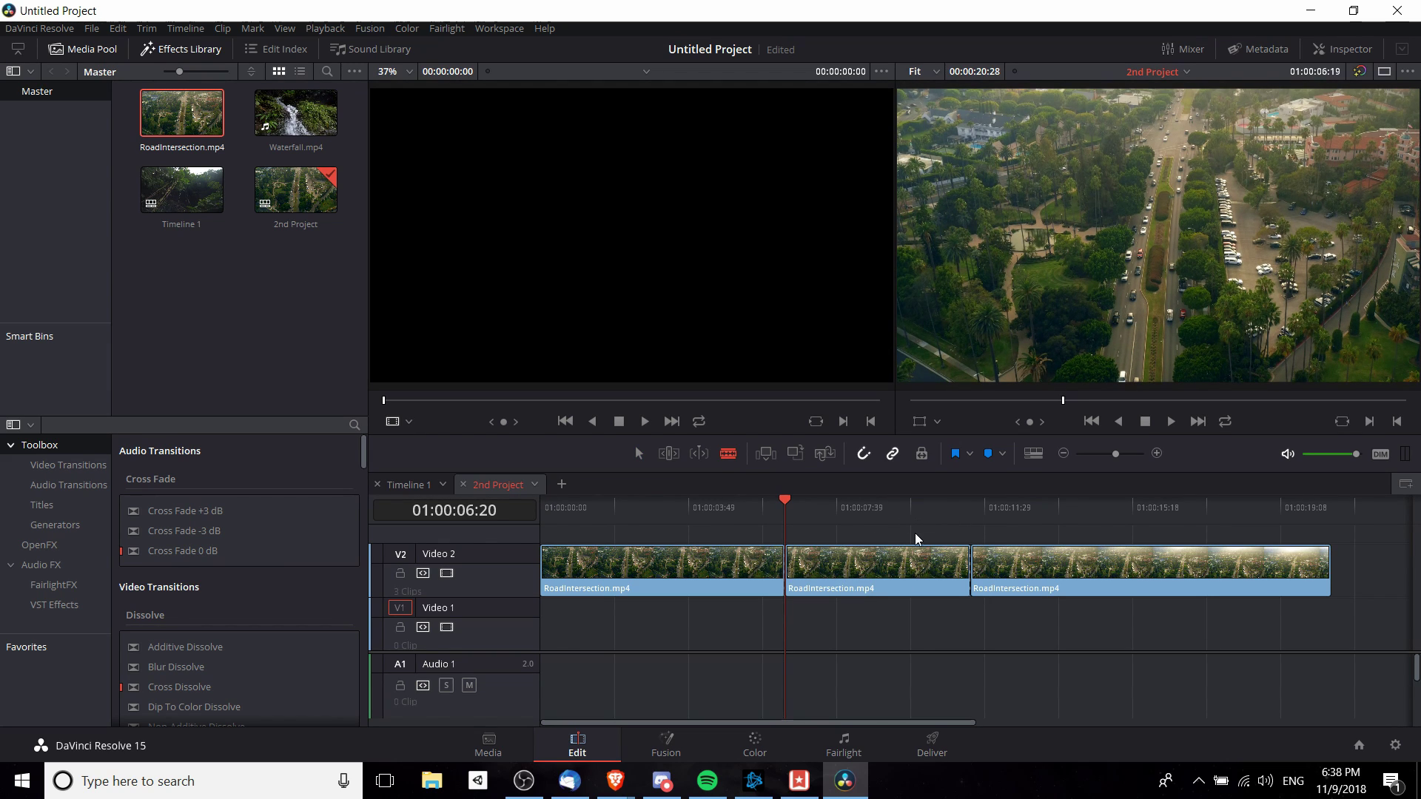
left_click(908, 553)
key("Delete")
left_click(427, 484)
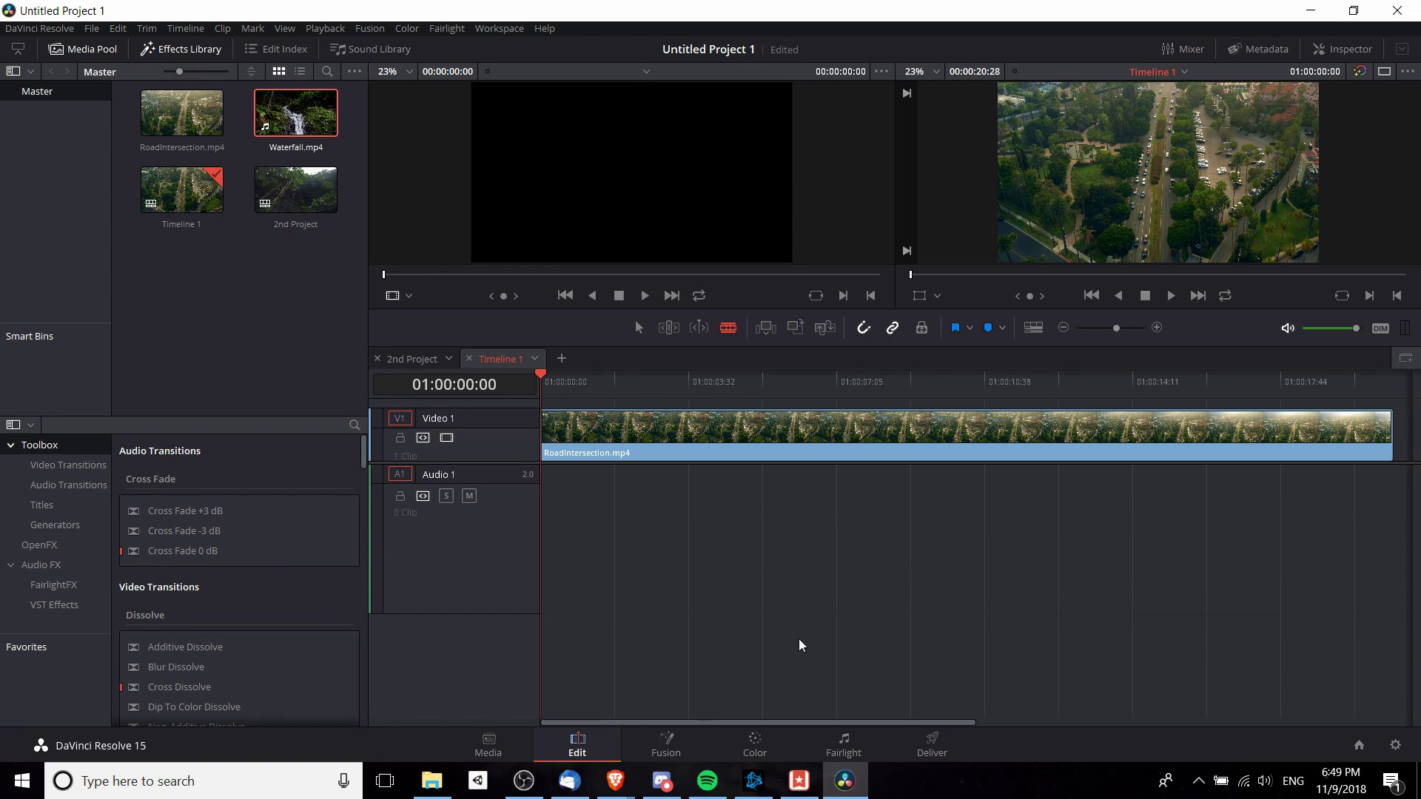
On the Color page, load the 2nd Project timeline from the dropdown.
left_click(777, 739)
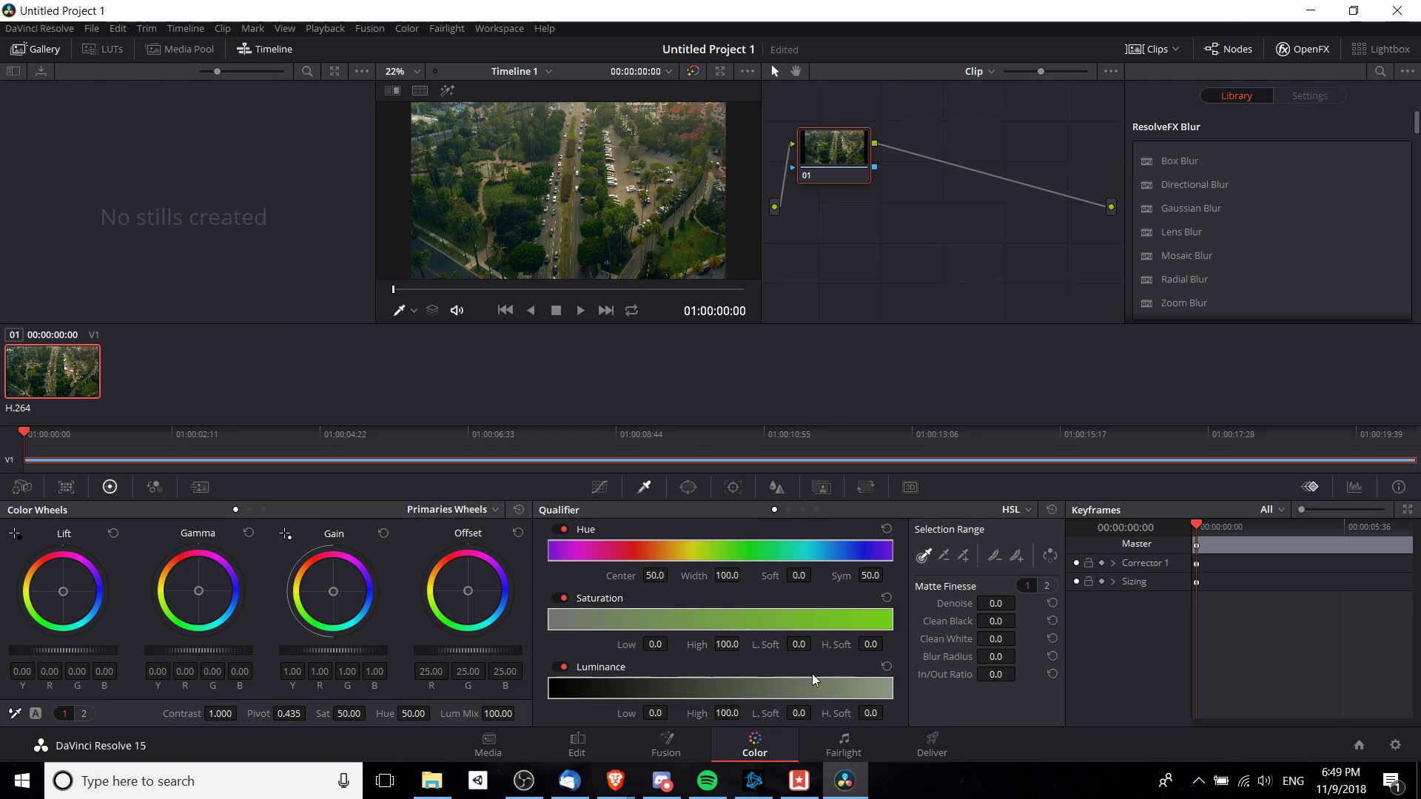
left_click(547, 73)
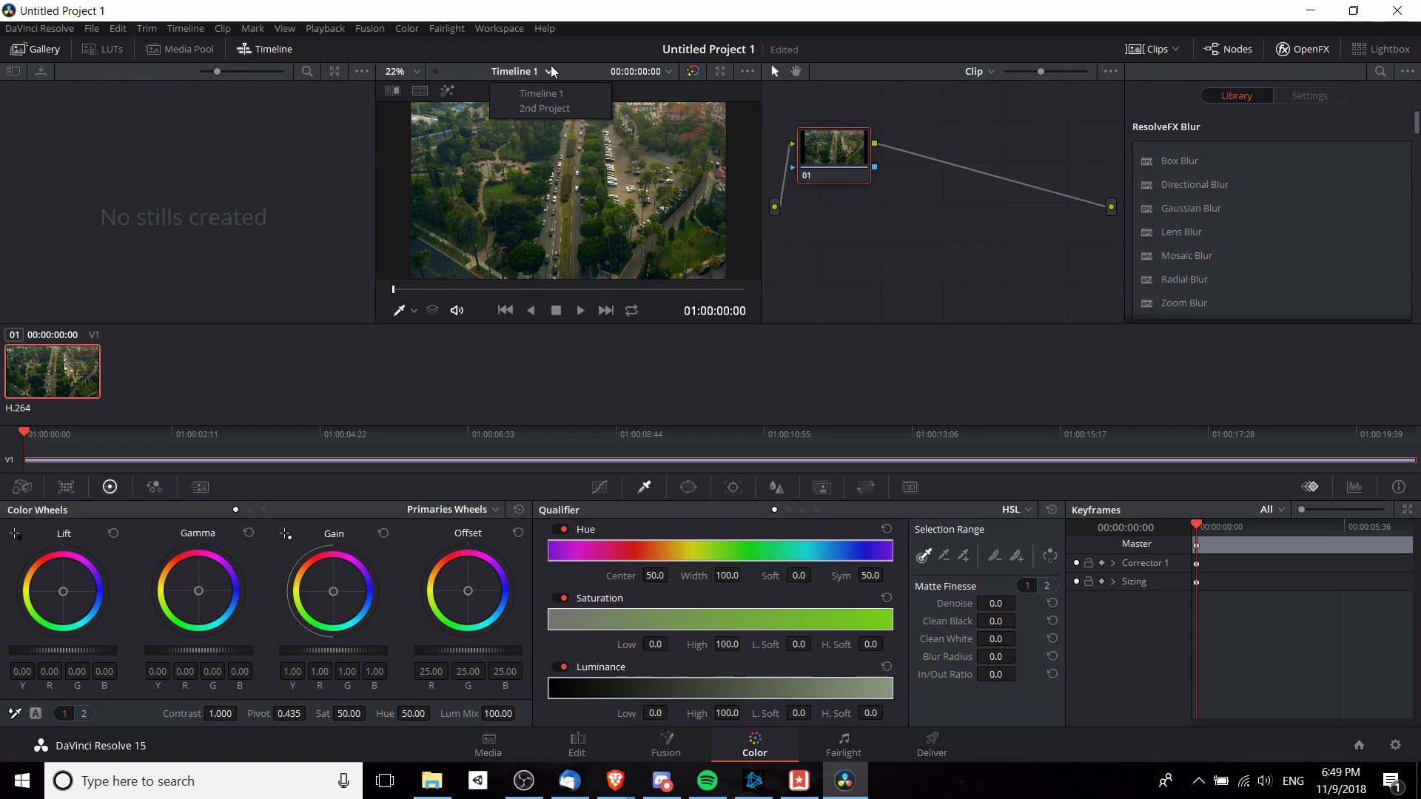
left_click(542, 109)
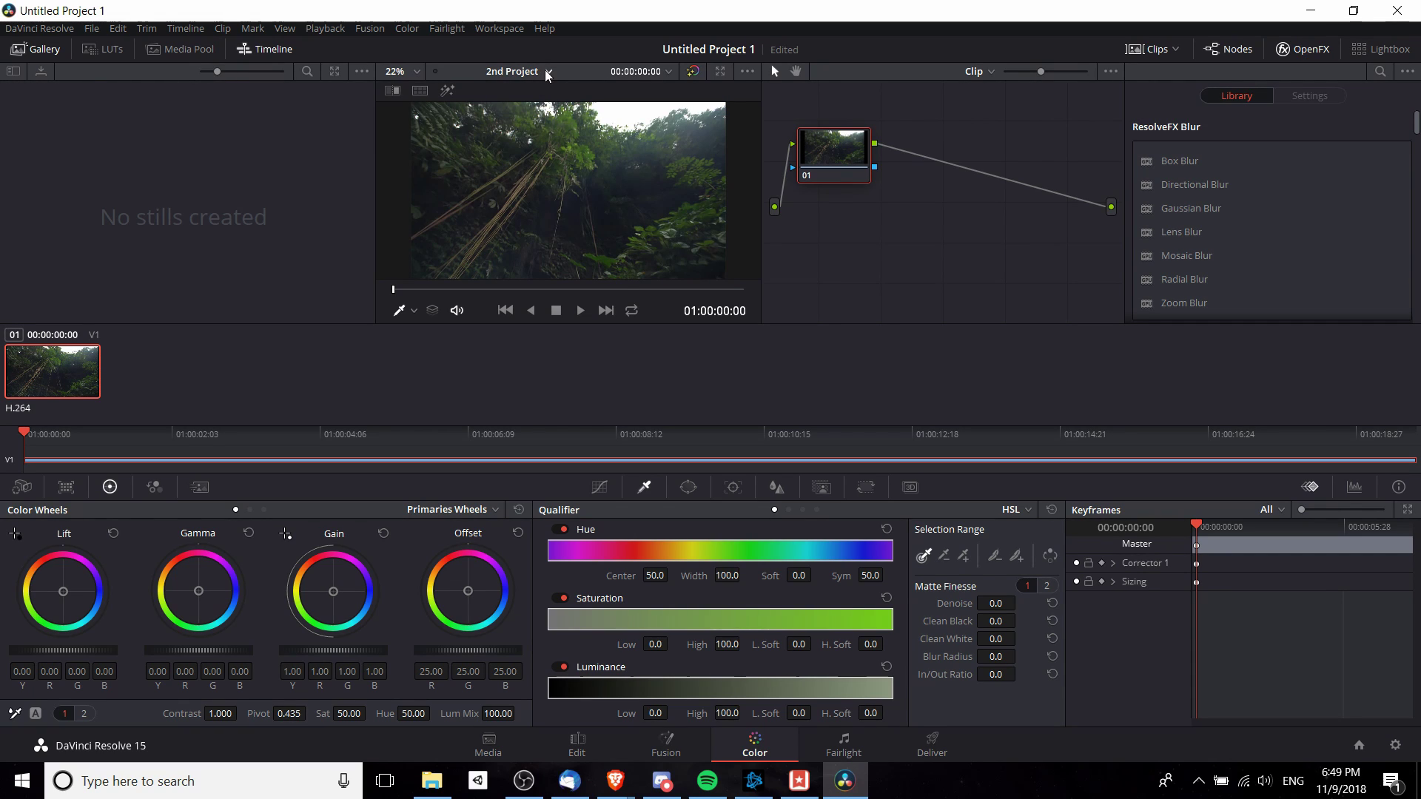
left_click(548, 73)
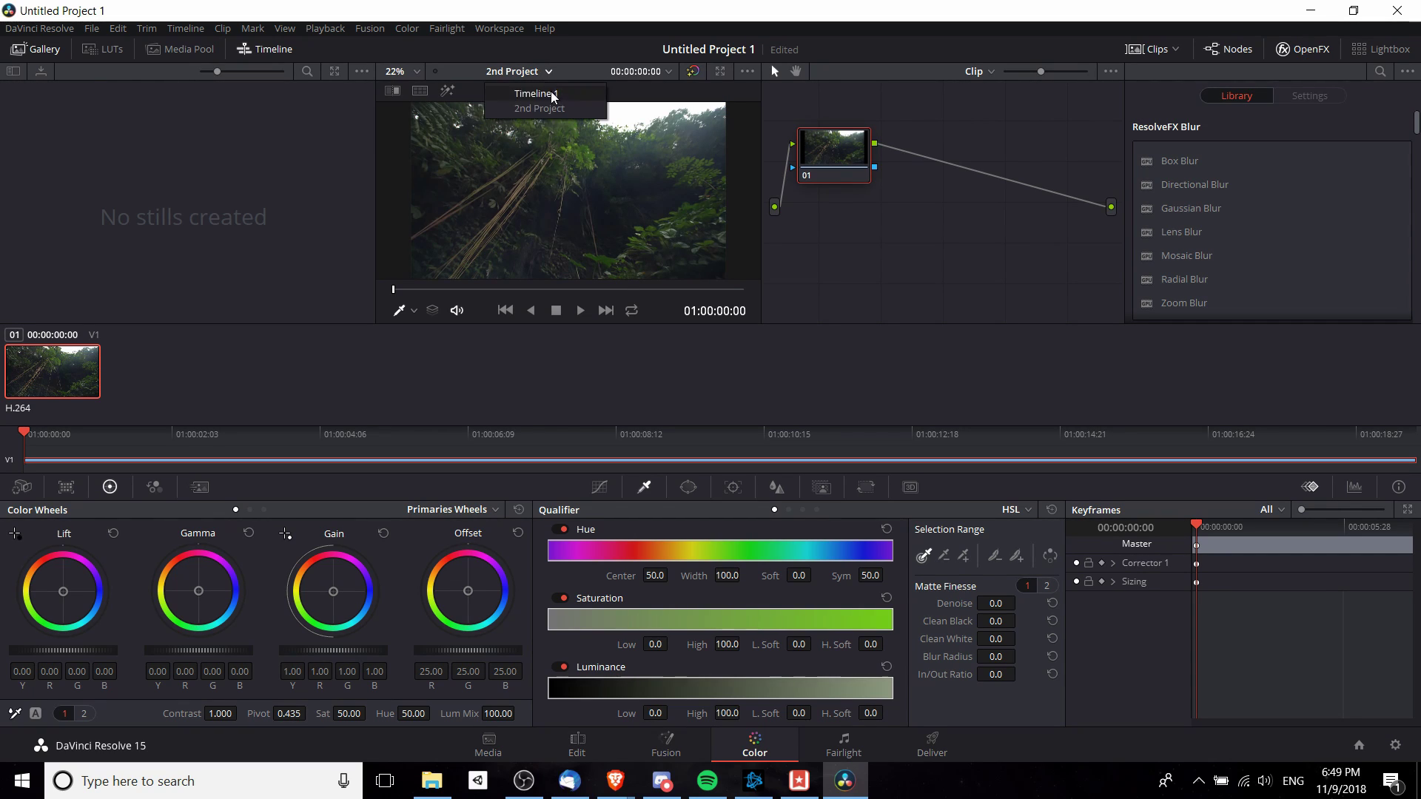
left_click(551, 96)
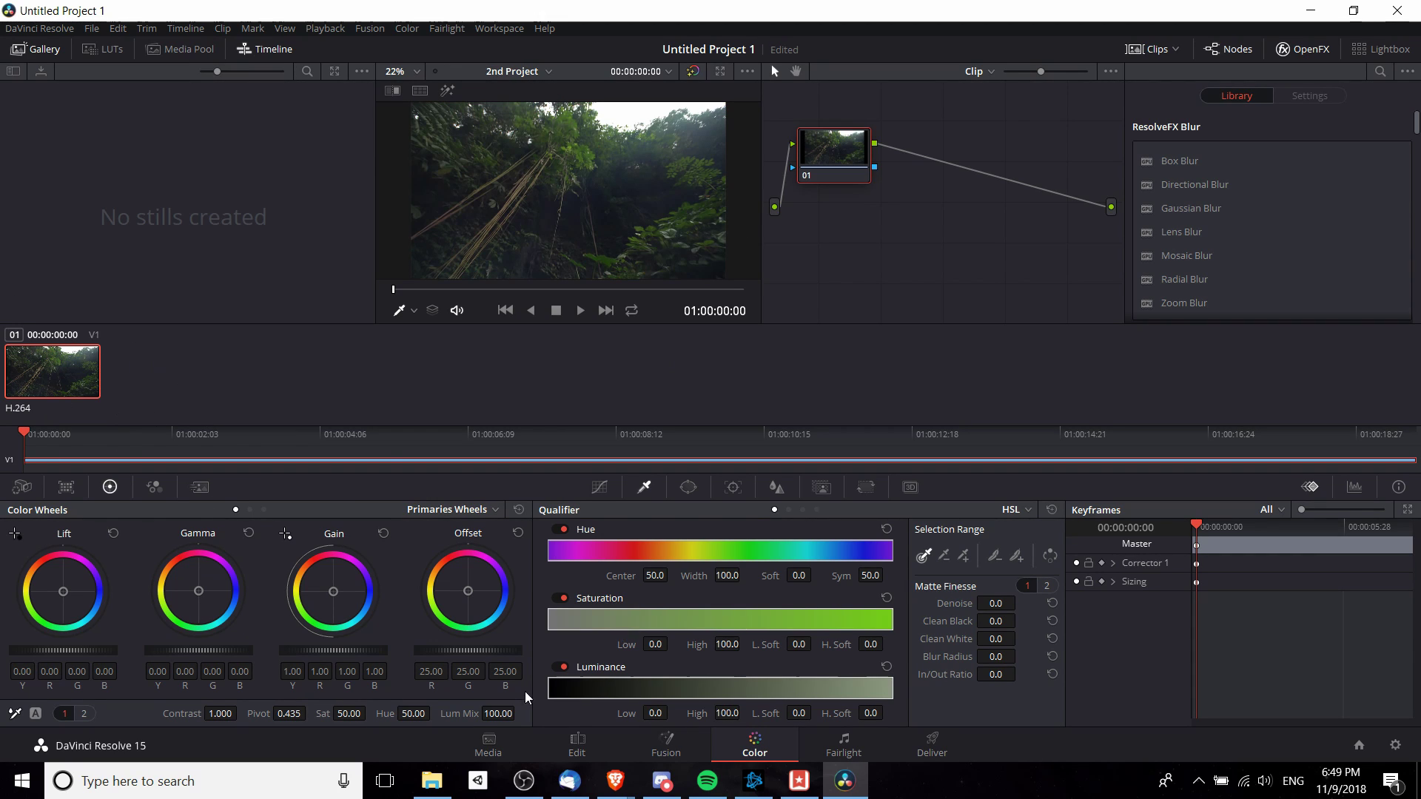
Blade the Waterfall clip at 01:00:07:22 on the Edit page, then return to Color.
left_click(577, 743)
left_click(809, 470)
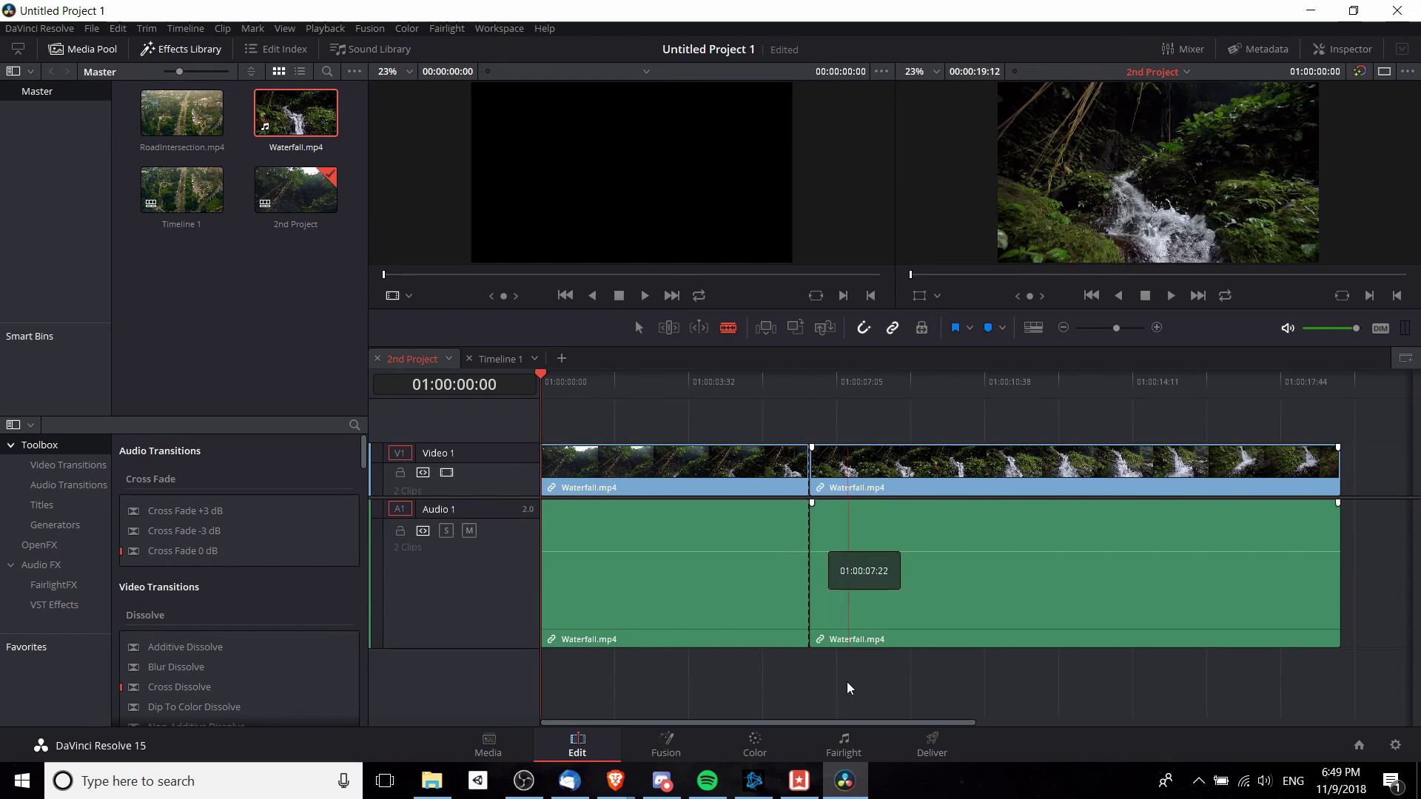
left_click(781, 752)
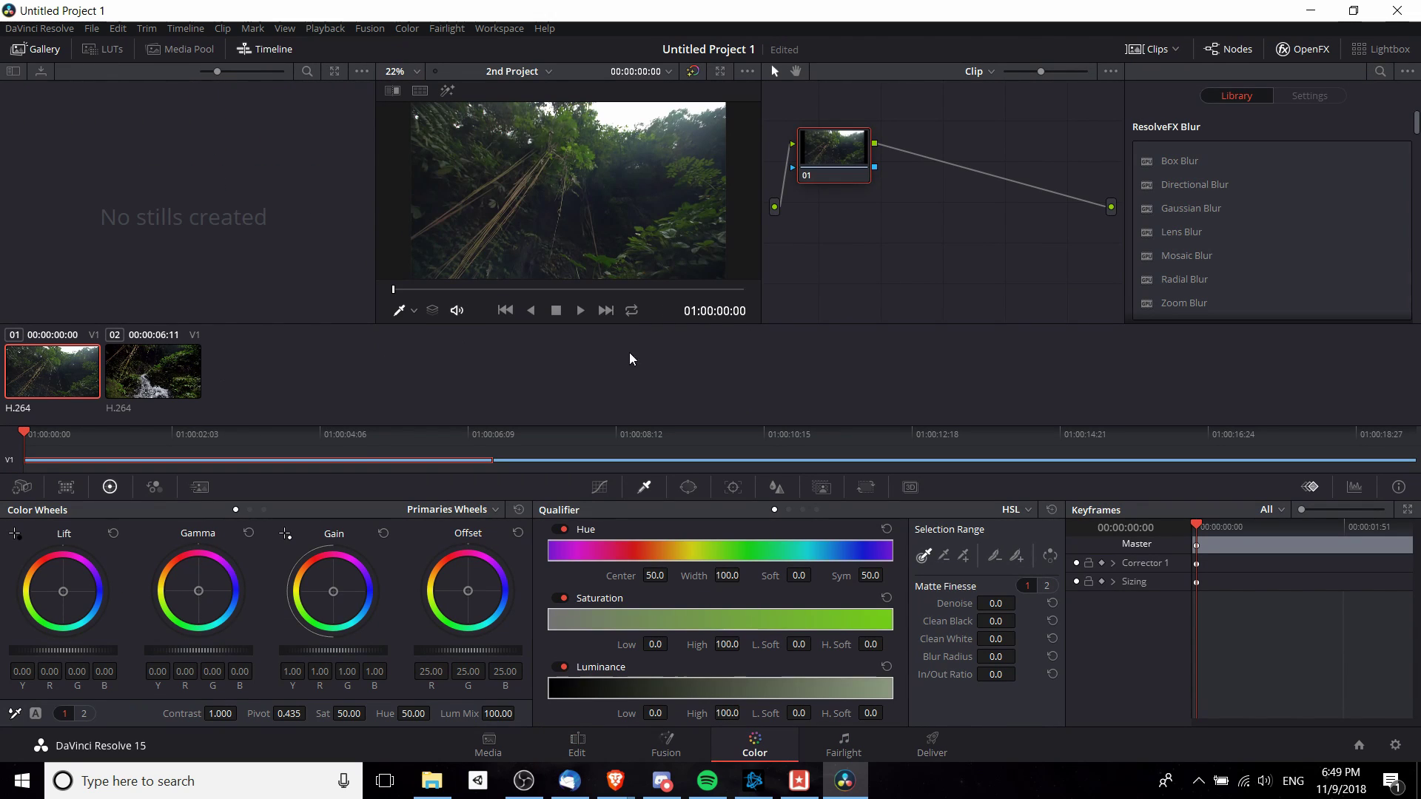
Select Timeline 1 from the Fairlight page's timeline dropdown, then move to the Deliver page.
left_click(844, 746)
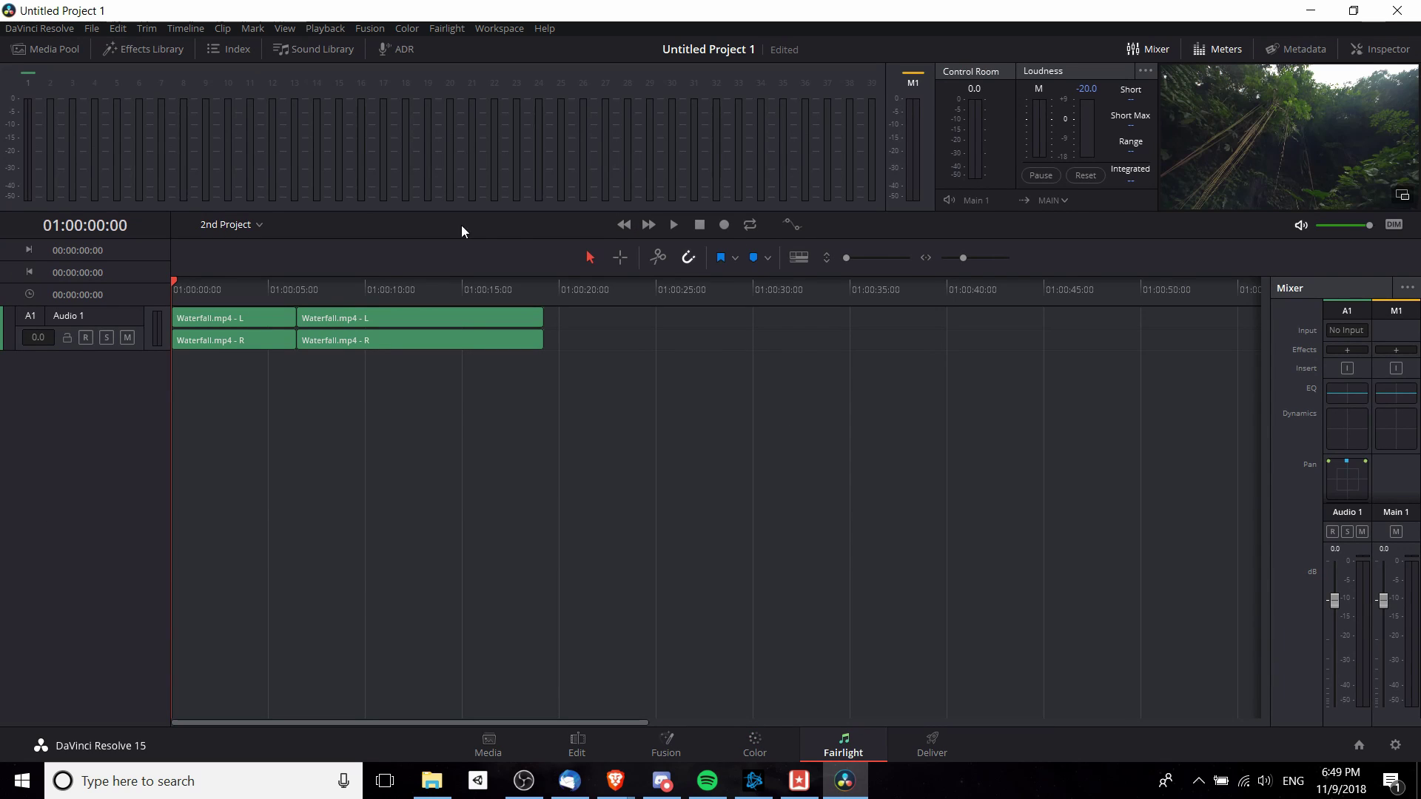
left_click(257, 226)
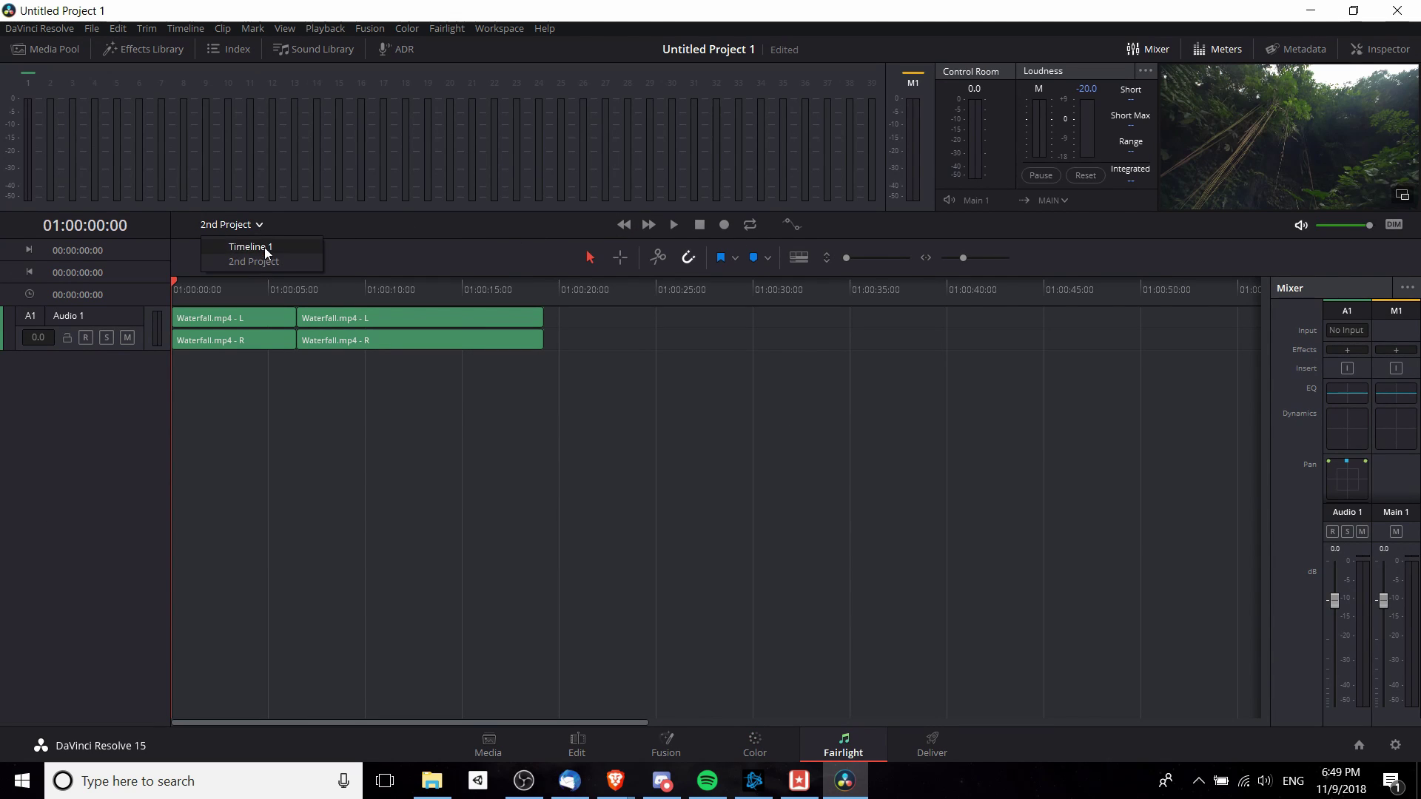
left_click(253, 225)
left_click(254, 225)
left_click(256, 249)
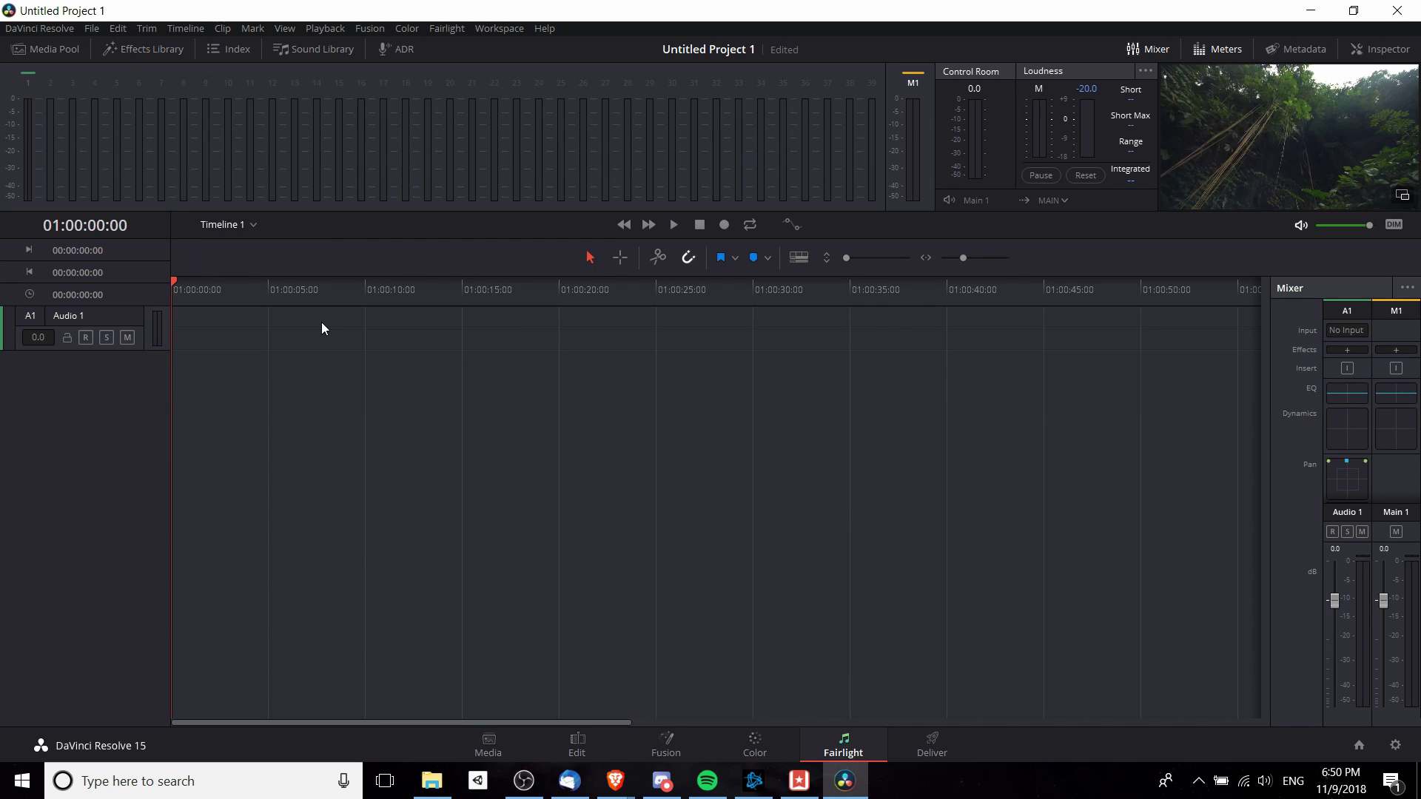
left_click(915, 747)
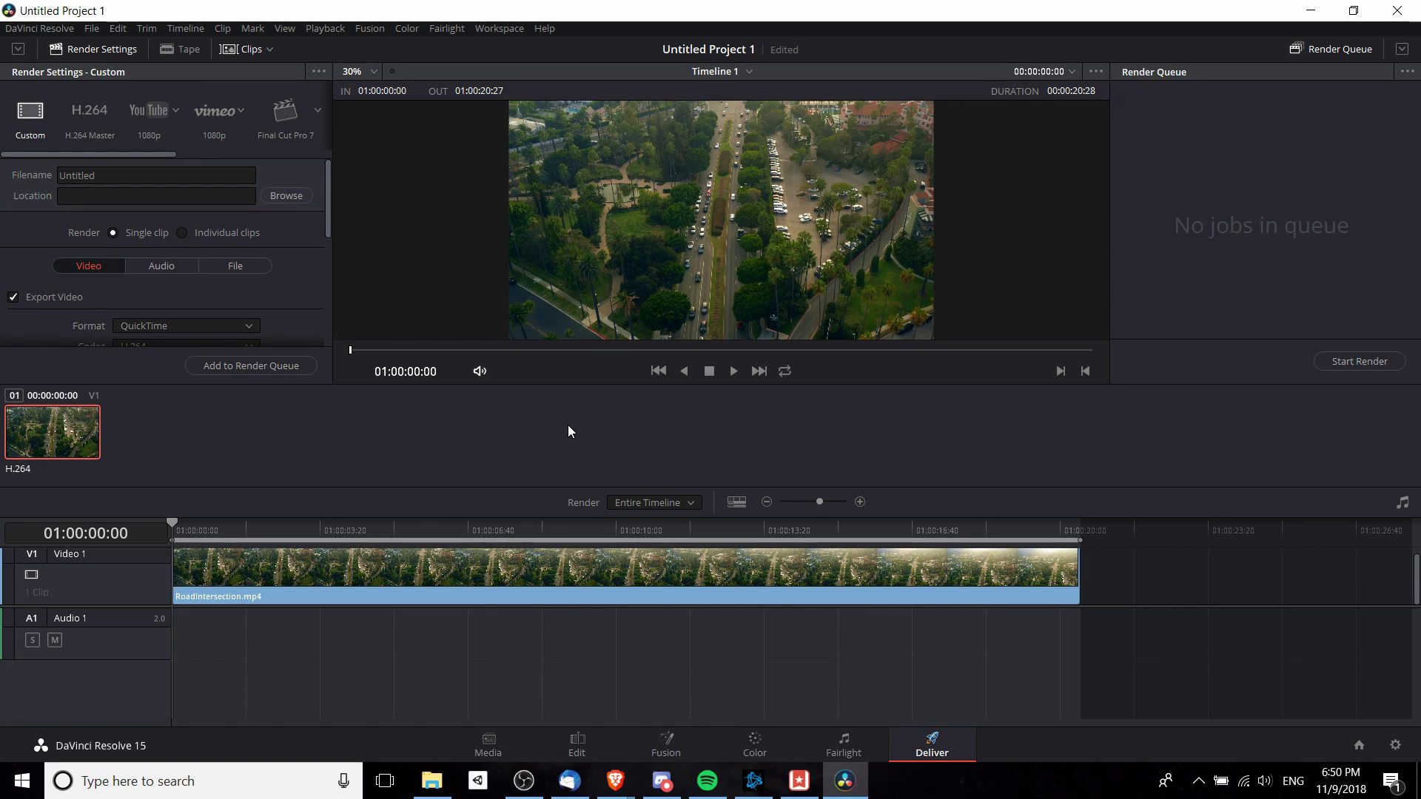
Choose 2nd Project from the Deliver page's timeline dropdown.
left_click(748, 71)
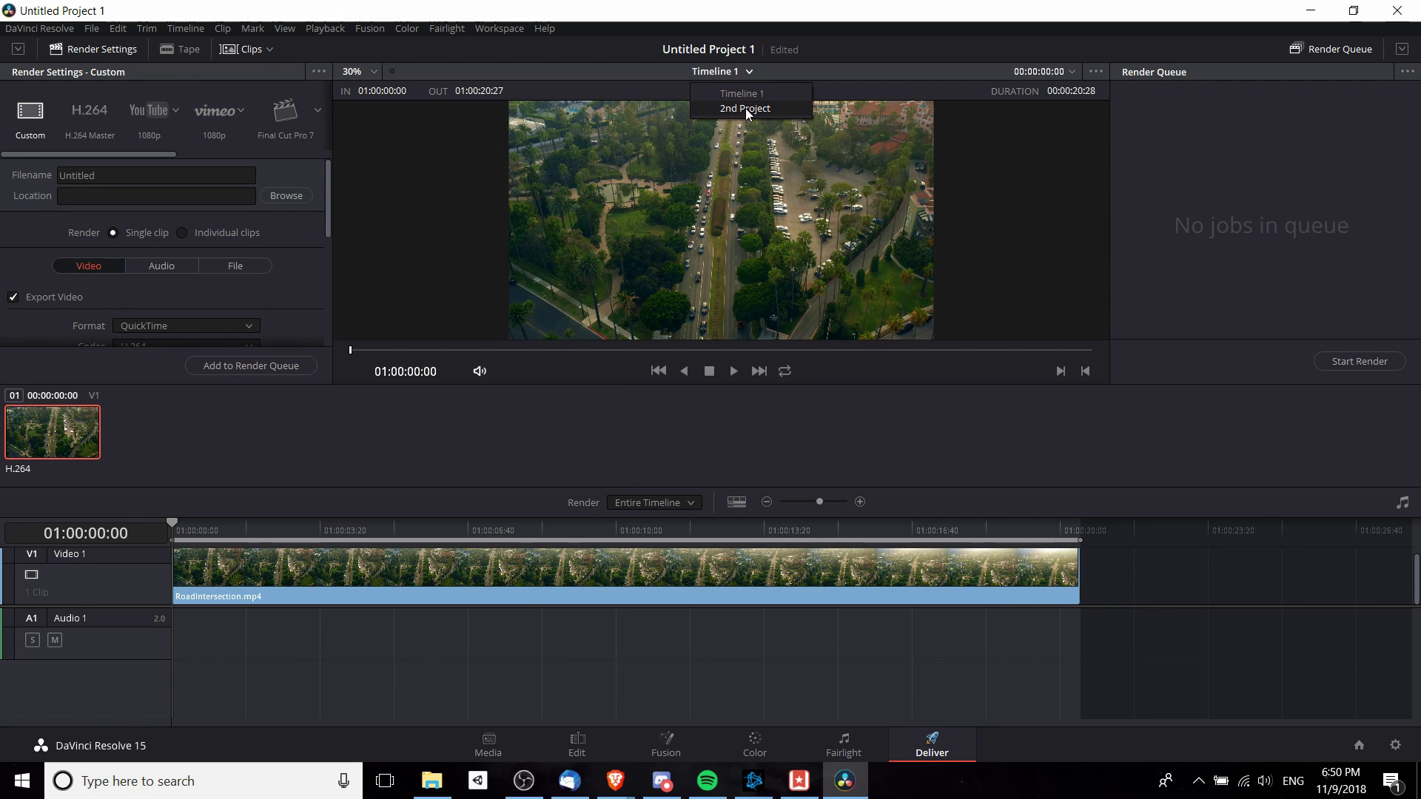
left_click(744, 108)
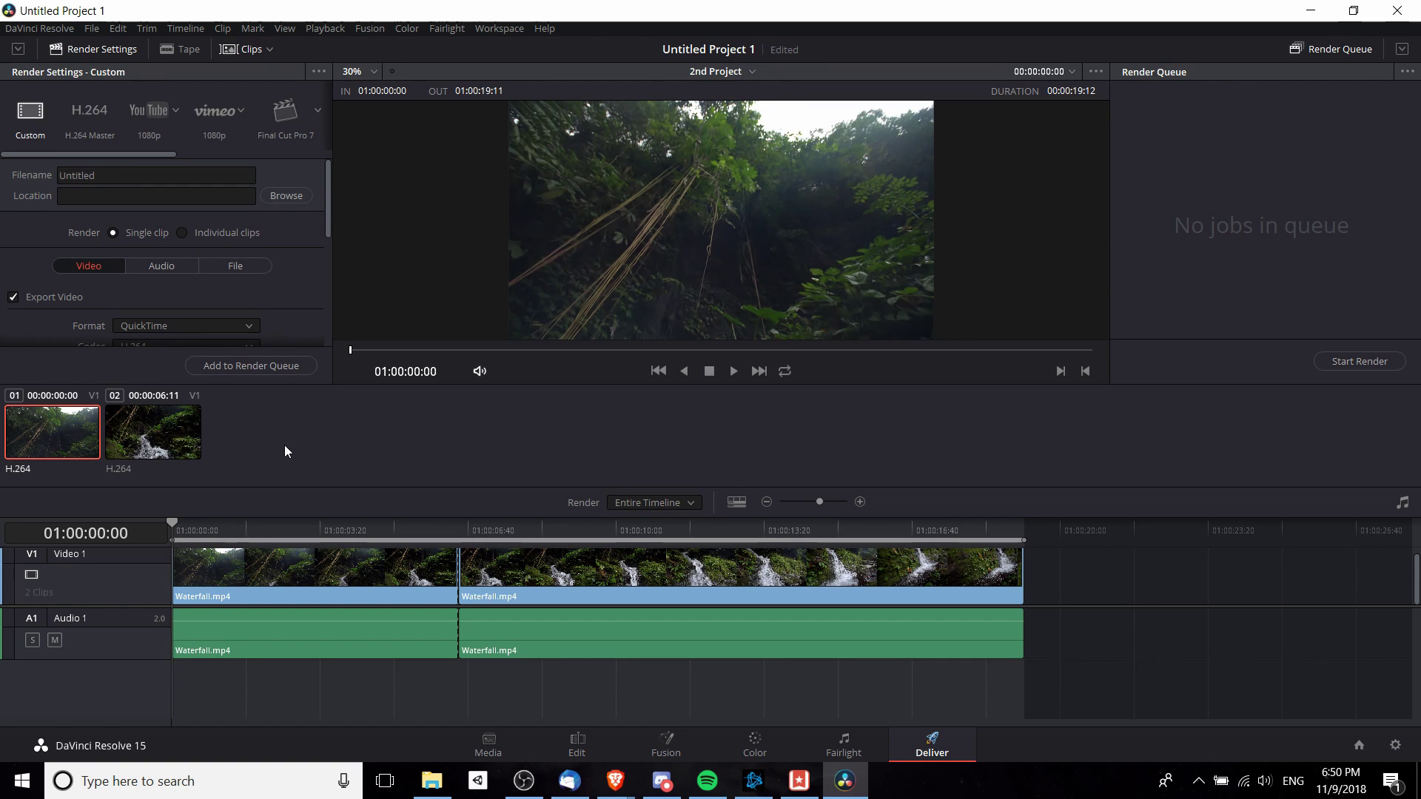
Queue 2nd Project and Timeline 1 as render jobs saving to D:\Videos, then select both.
left_click(274, 371)
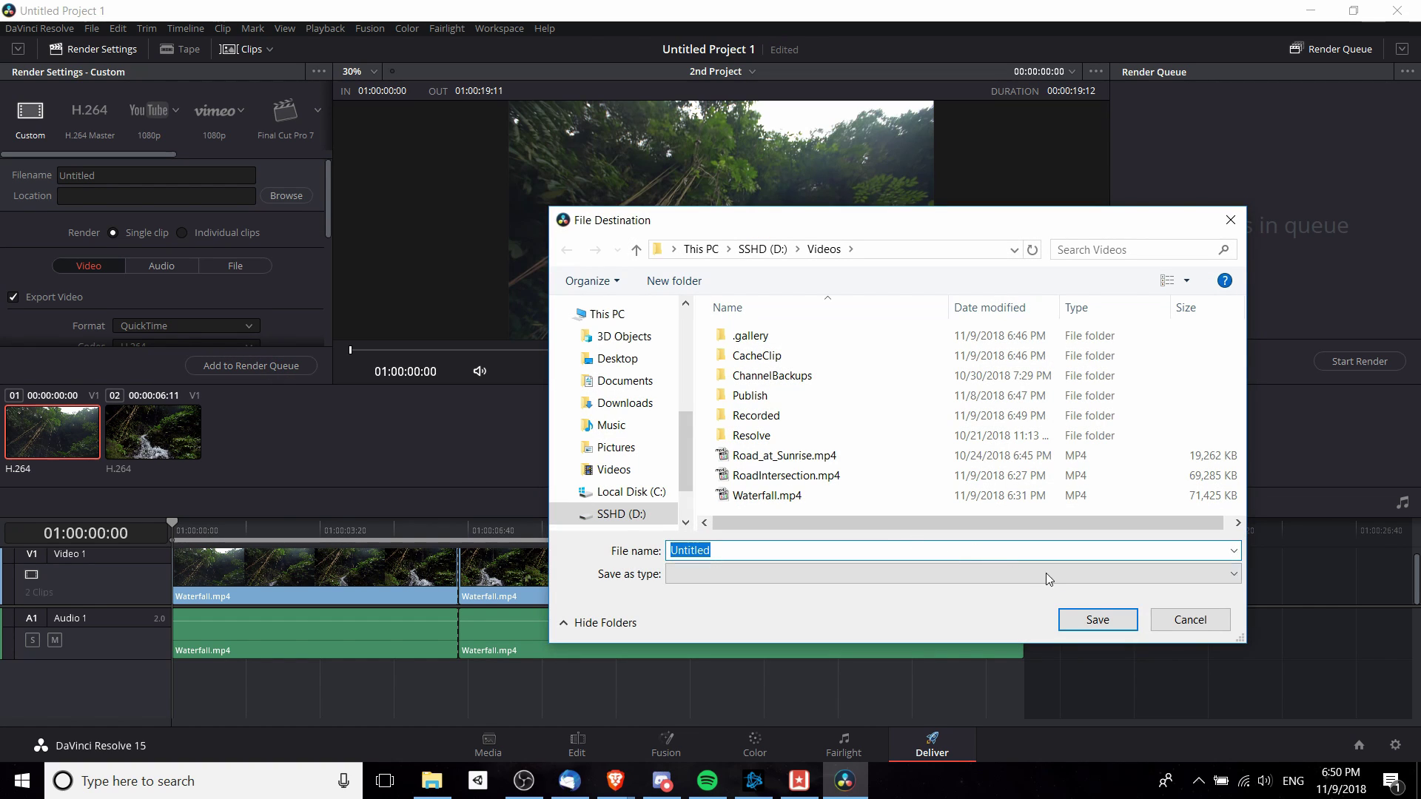
left_click(1095, 618)
left_click(751, 72)
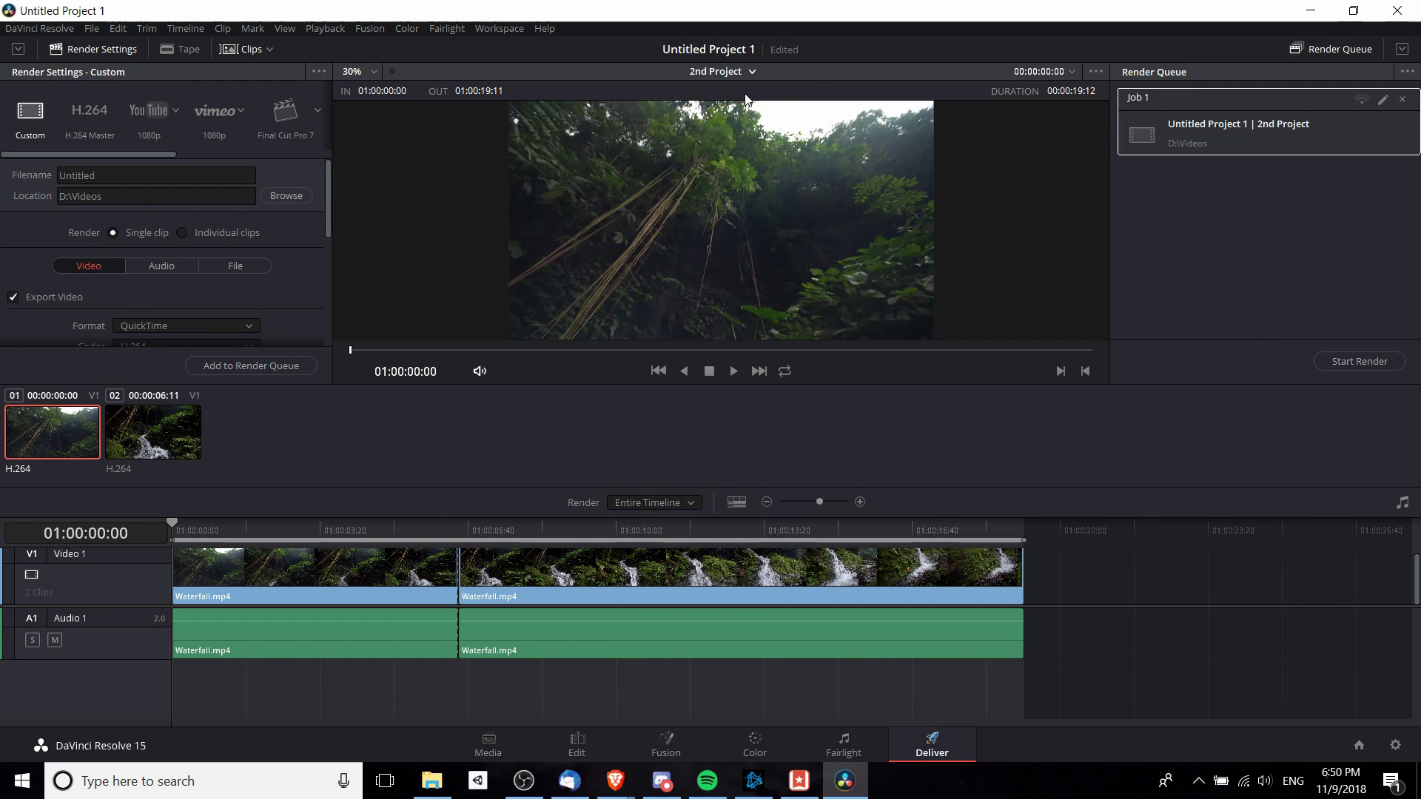
left_click(740, 111)
left_click(220, 370)
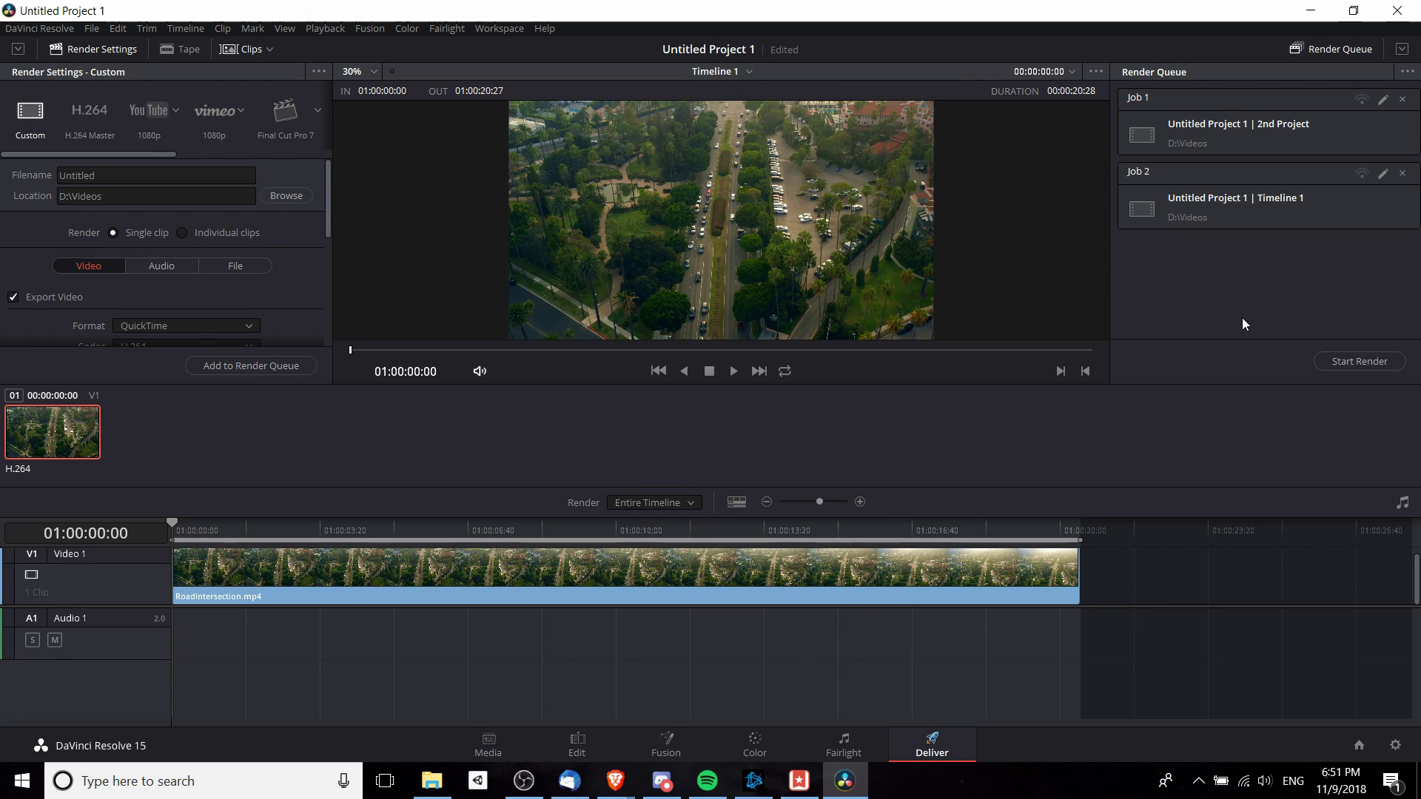
left_click(1232, 136)
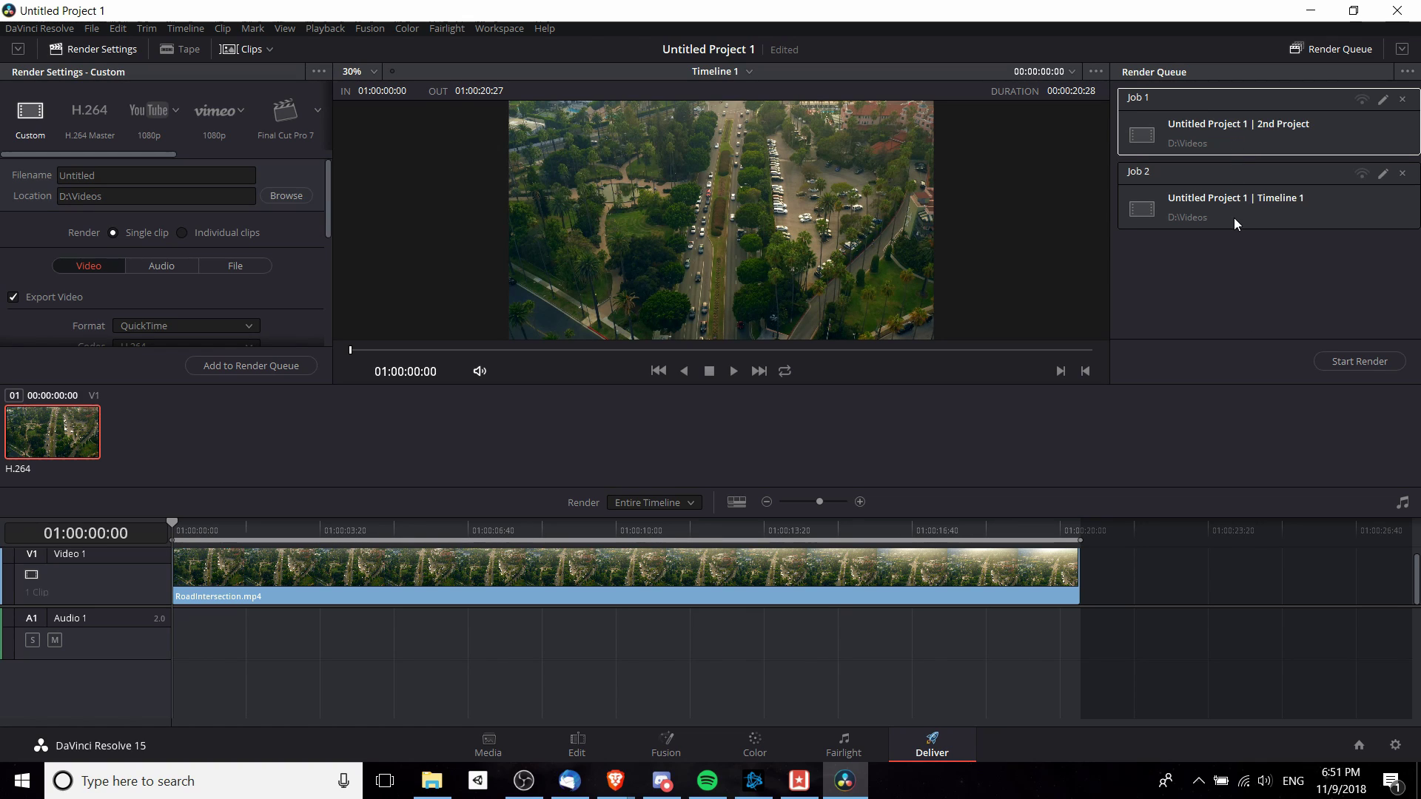
left_click(1237, 198, "ctrl")
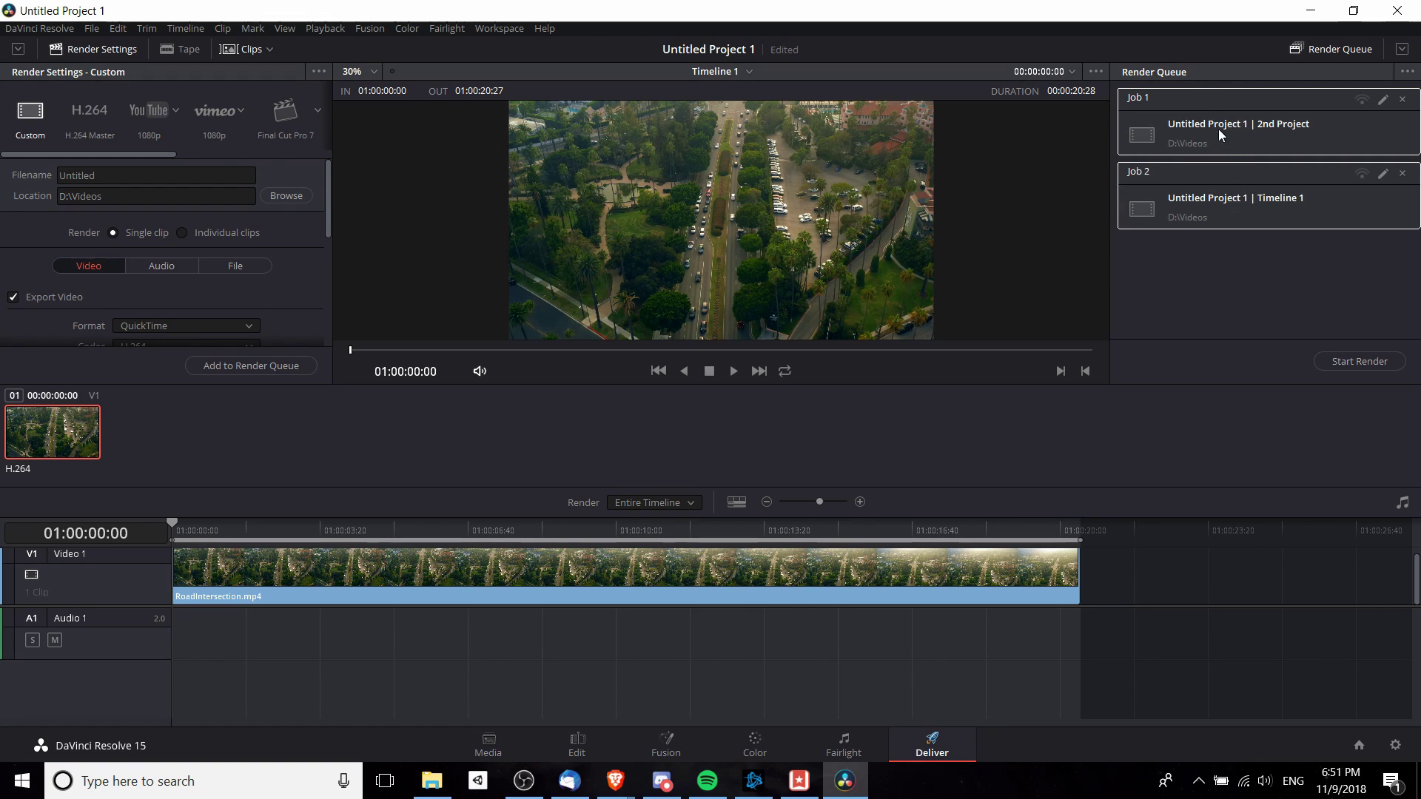